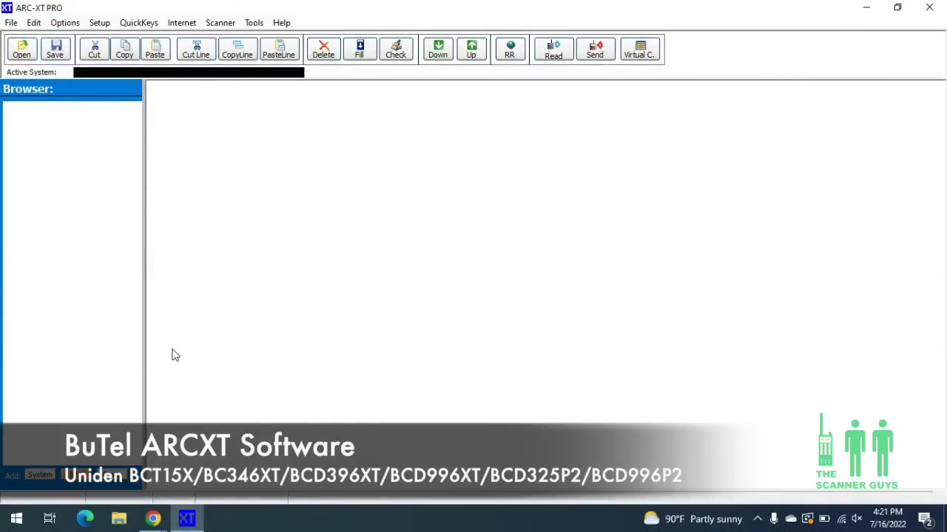
# Open the RadioReference import and set the location to Maine, Cumberland county
pyautogui.click(184, 27)
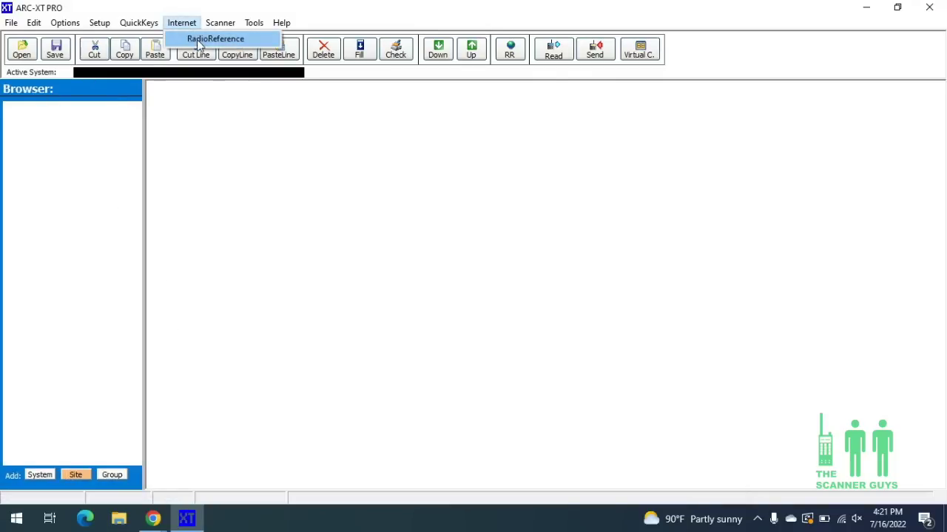
pyautogui.click(199, 41)
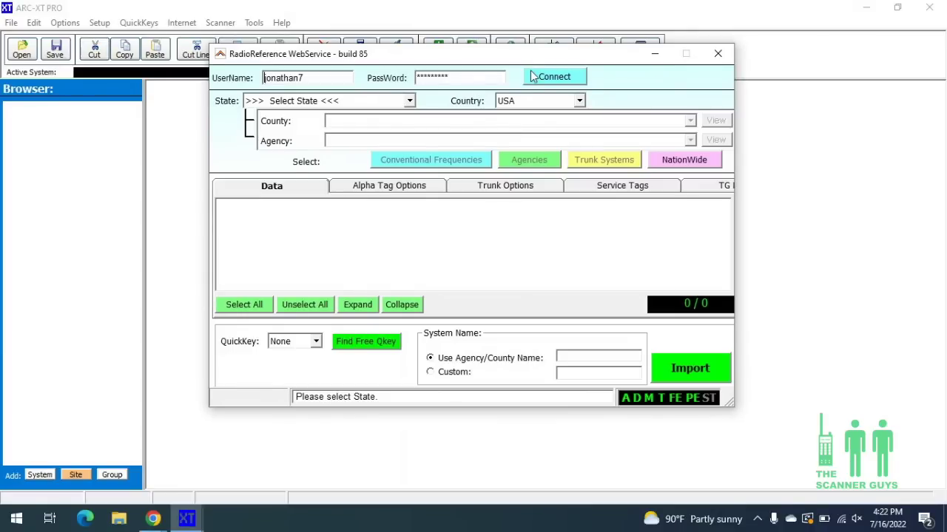
pyautogui.click(409, 101)
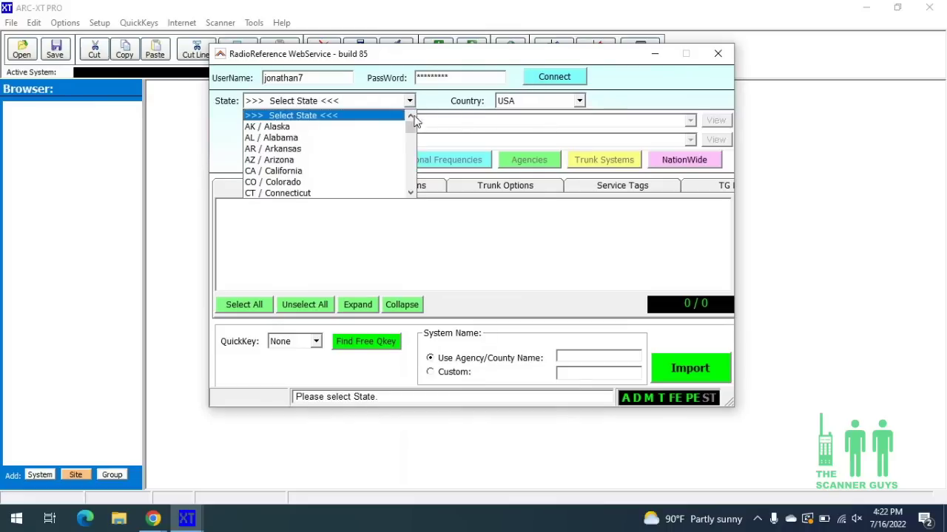
pyautogui.moveTo(411, 131); pyautogui.dragTo(410, 150)
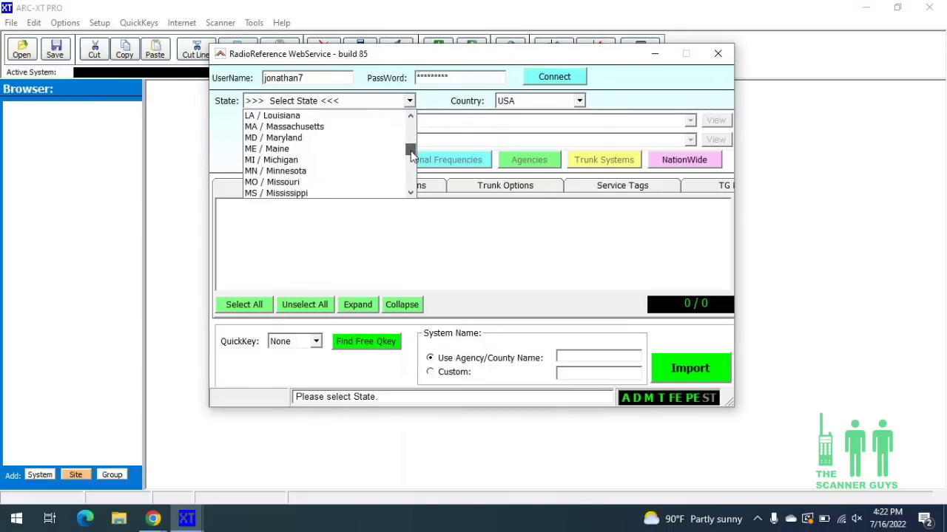
pyautogui.click(344, 149)
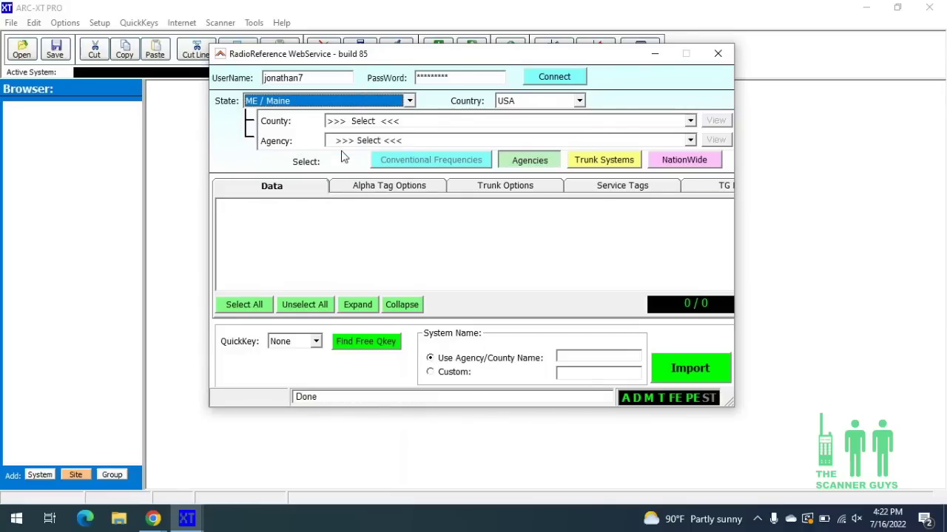
pyautogui.click(690, 122)
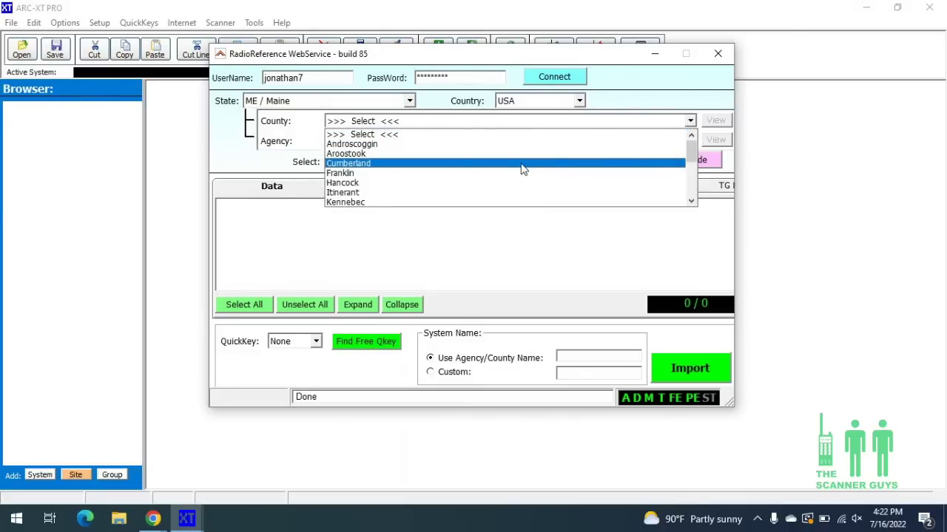
pyautogui.click(522, 164)
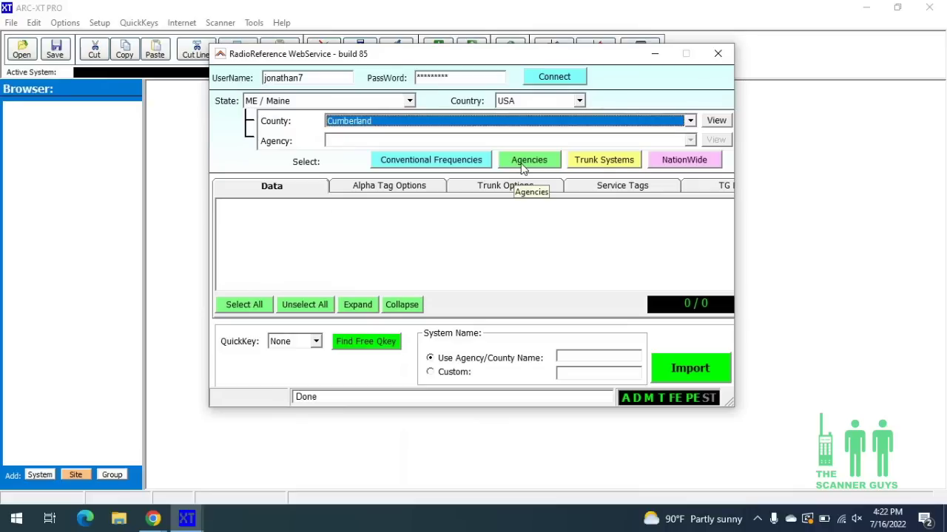
# Load the county's trunk system Portland (P25) / Project 25 / Phase I
pyautogui.click(602, 164)
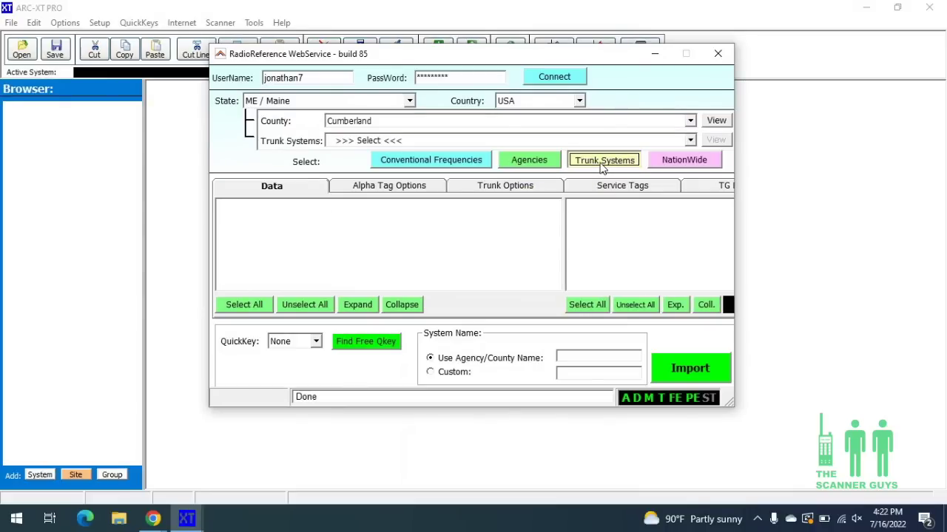
pyautogui.click(690, 140)
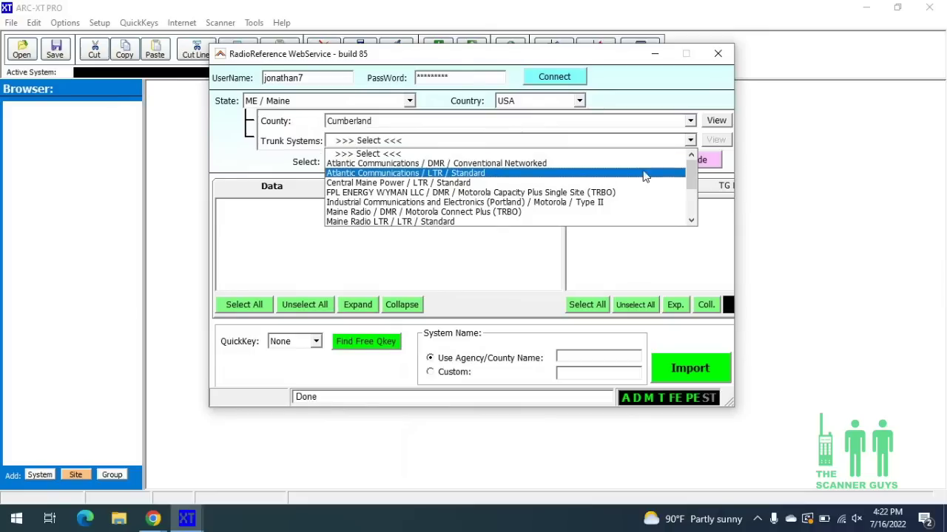
pyautogui.scroll(-1, 641, 182)
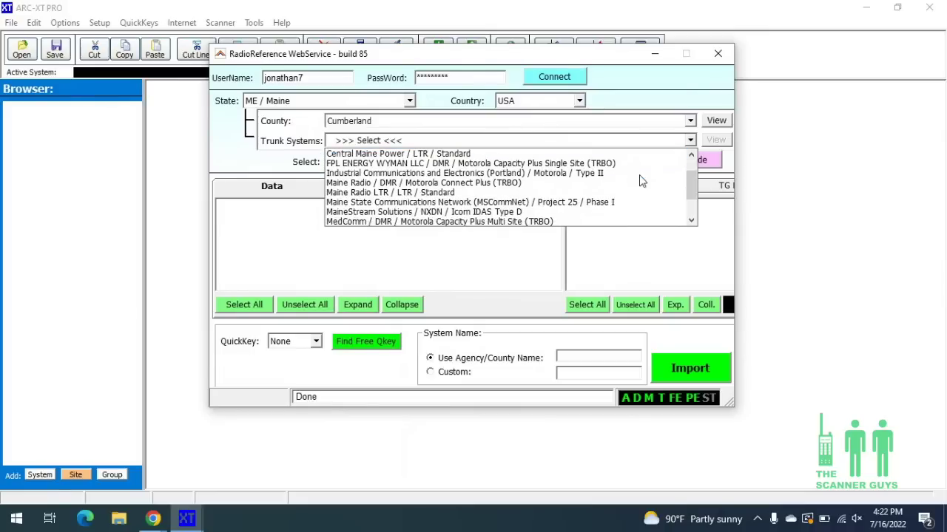
pyautogui.scroll(-3, 630, 181)
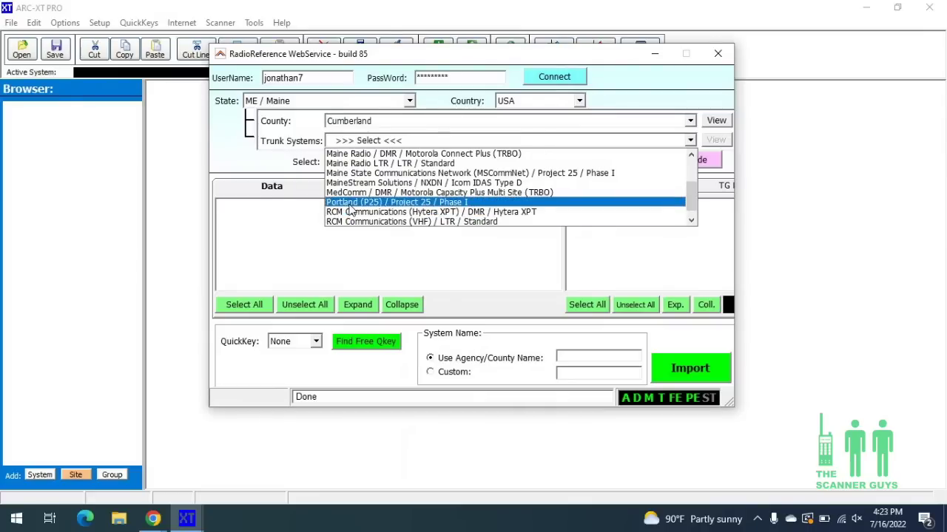
pyautogui.click(352, 203)
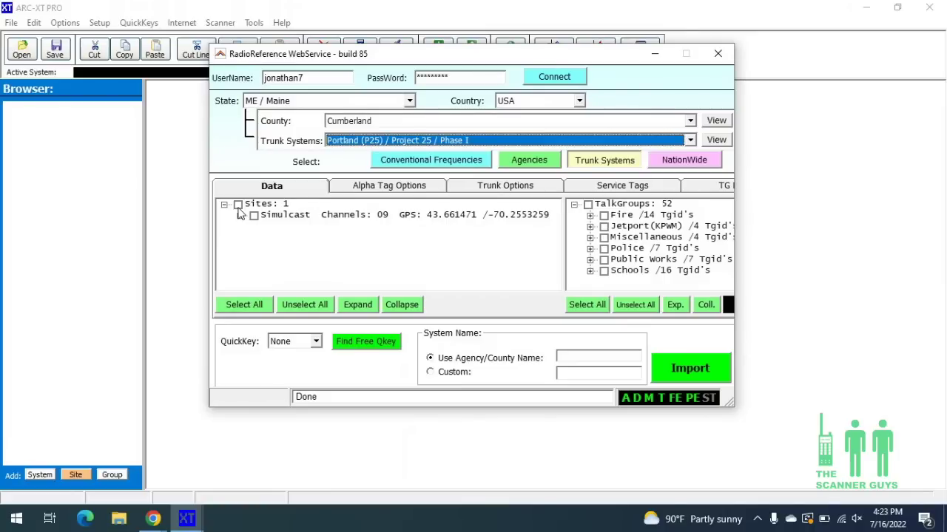
# Import the Portland system with all its sites and the Fire, Police and Public Works talkgroups
pyautogui.click(238, 205)
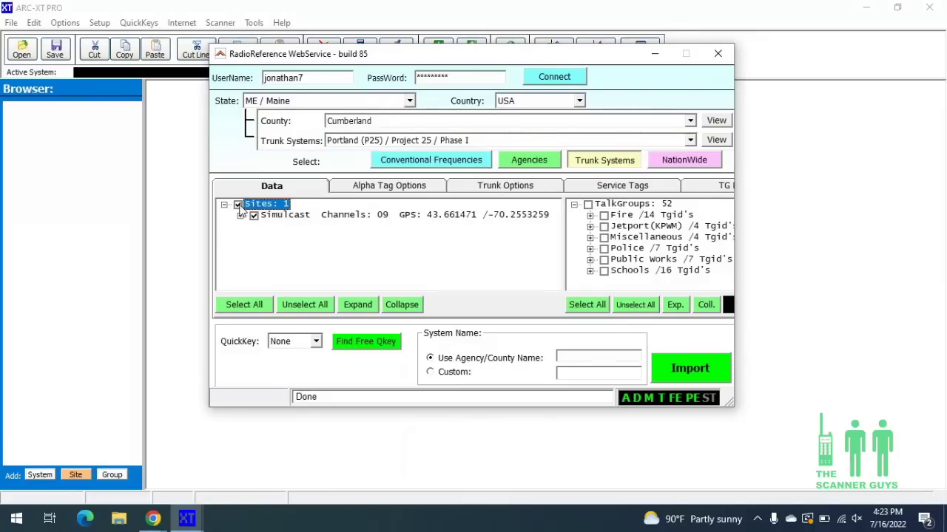
pyautogui.click(603, 216)
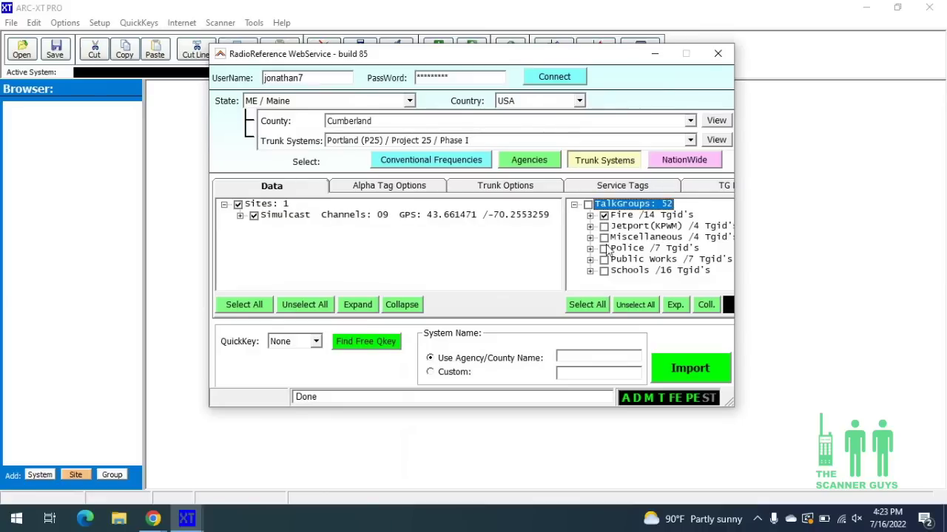
pyautogui.click(603, 249)
pyautogui.click(603, 259)
pyautogui.click(690, 371)
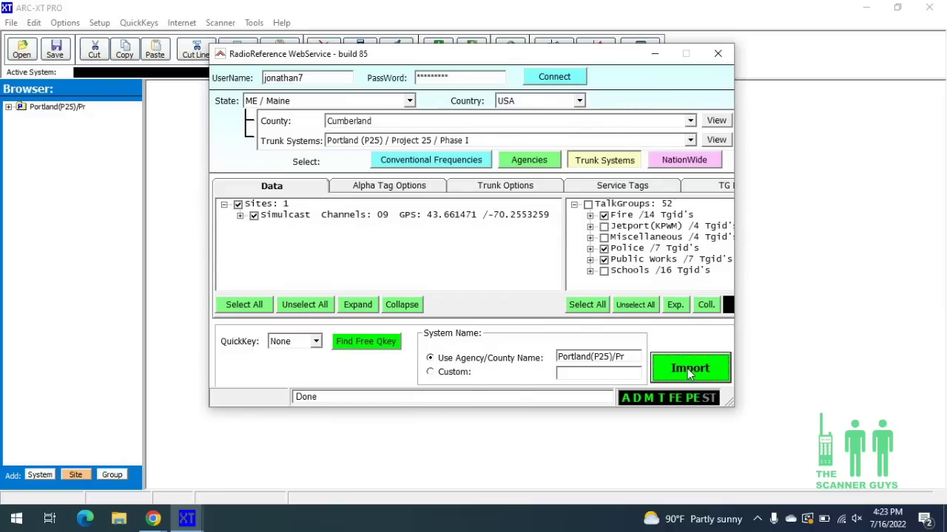
# List Cumberland County's conventional frequencies and select the Freeport, Falmouth and Gray groups
pyautogui.click(432, 160)
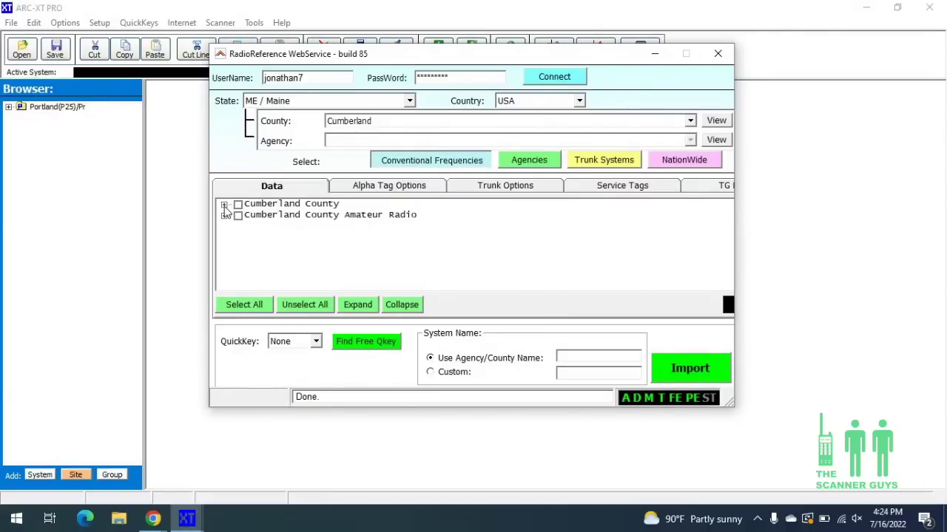
pyautogui.click(224, 205)
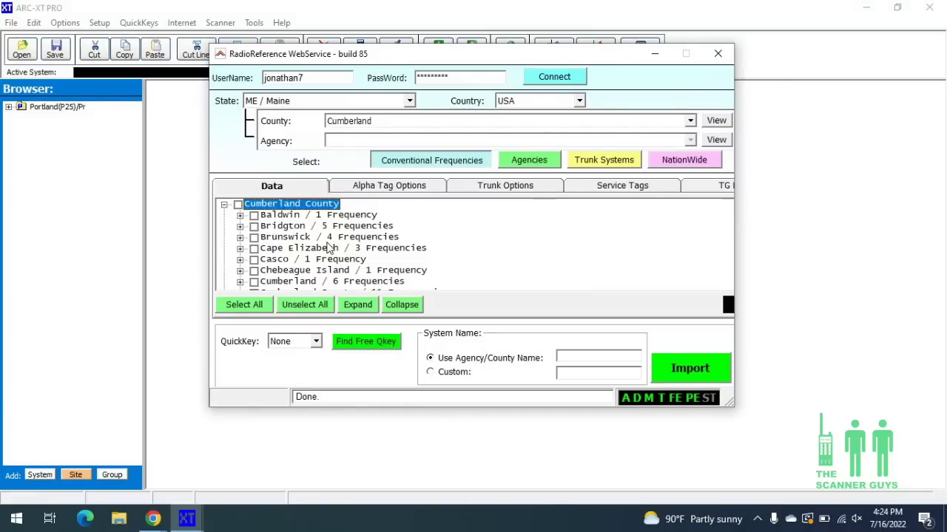
pyautogui.scroll(-1, 336, 250)
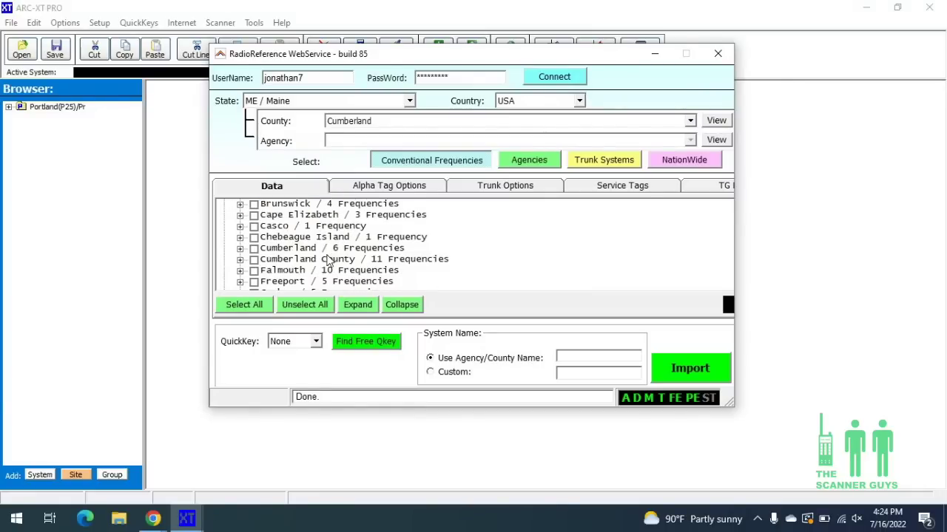
pyautogui.scroll(-1, 323, 264)
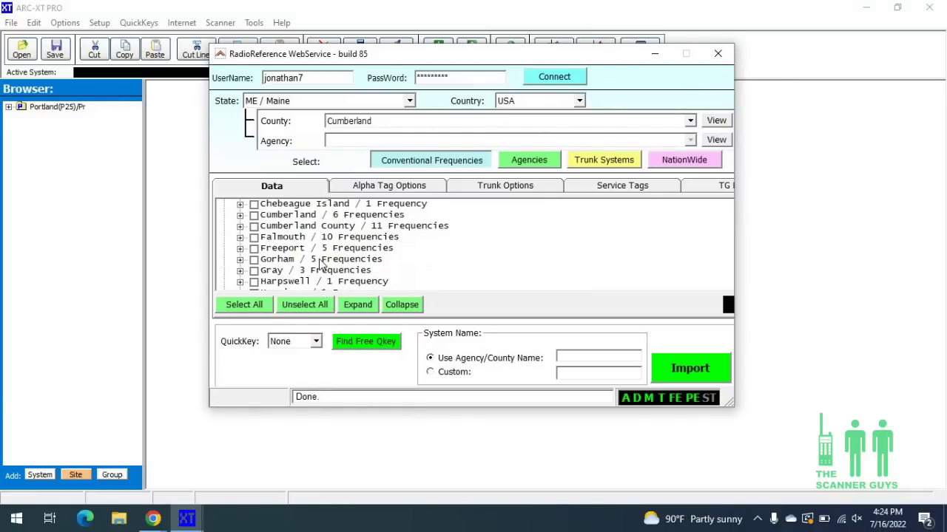
pyautogui.click(253, 249)
pyautogui.click(253, 238)
pyautogui.scroll(-1, 316, 256)
pyautogui.click(253, 238)
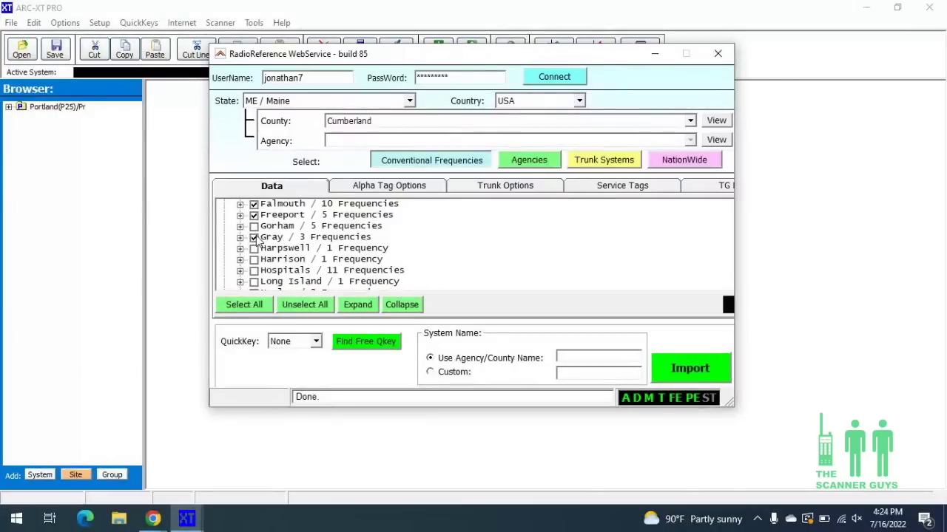
# Add all of Yarmouth's frequencies to the conventional selection, expanding the group to check its entries
pyautogui.scroll(-1, 309, 254)
pyautogui.scroll(-3, 309, 254)
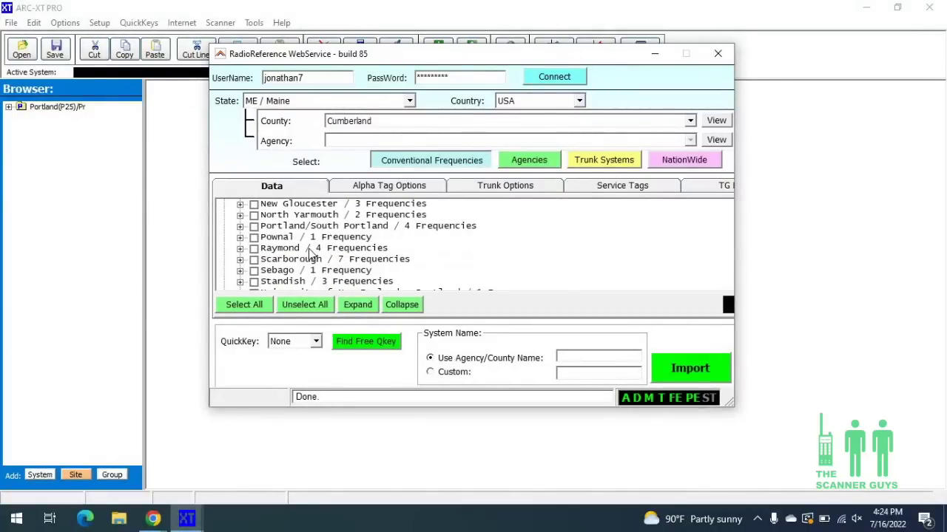
pyautogui.scroll(-1, 309, 254)
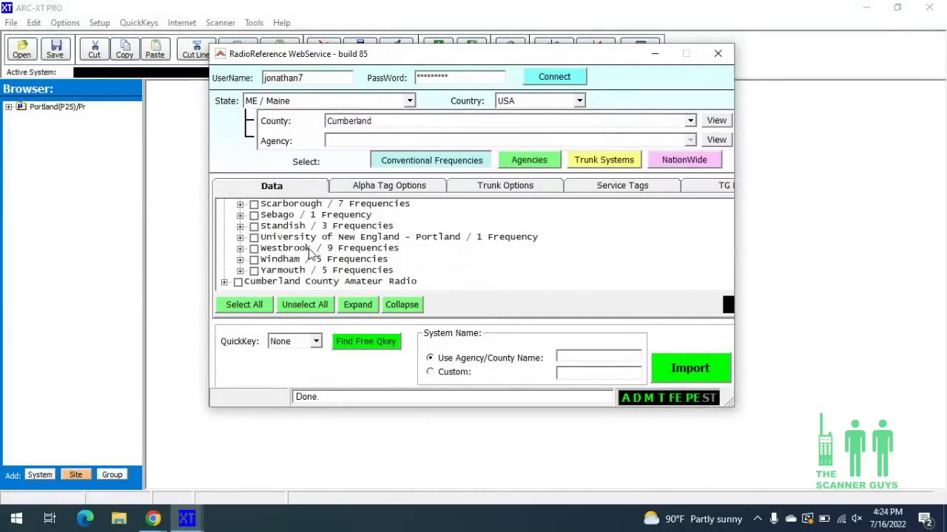
pyautogui.click(240, 270)
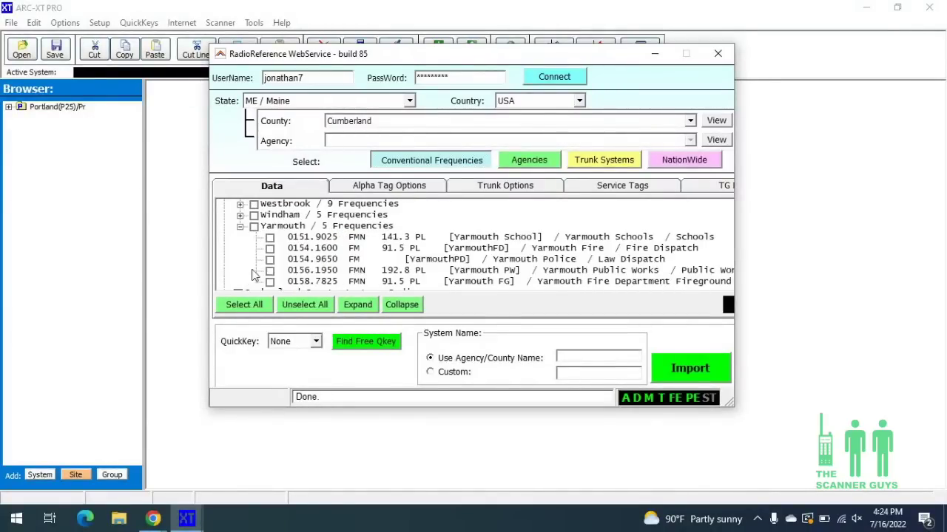
pyautogui.click(253, 226)
pyautogui.click(240, 227)
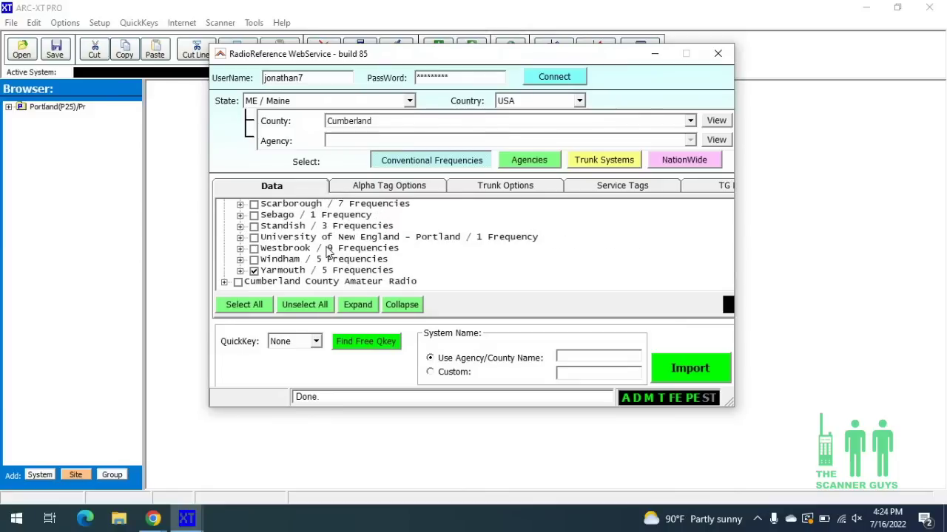
# Add Cape Elizabeth and Brunswick to the selection, then import the chosen Cumberland frequencies and leave the RadioReference import
pyautogui.scroll(6, 329, 253)
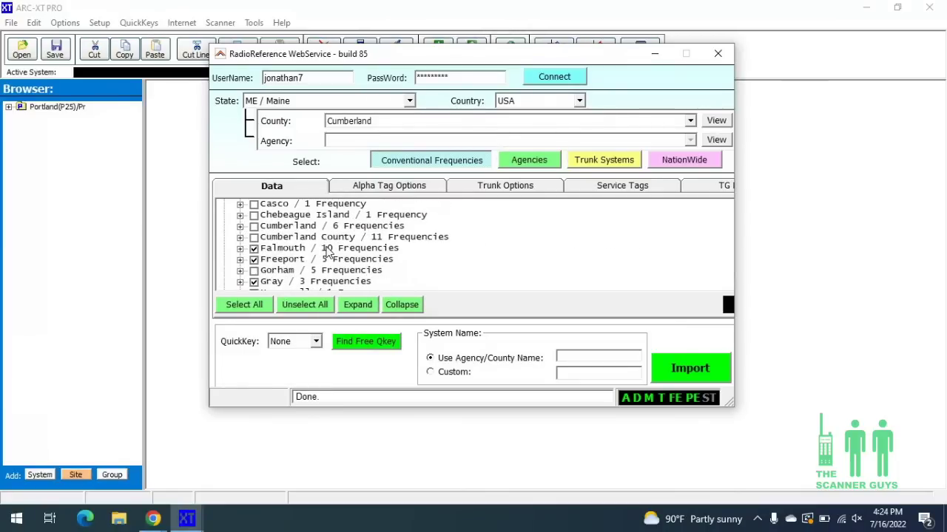
pyautogui.scroll(1, 329, 252)
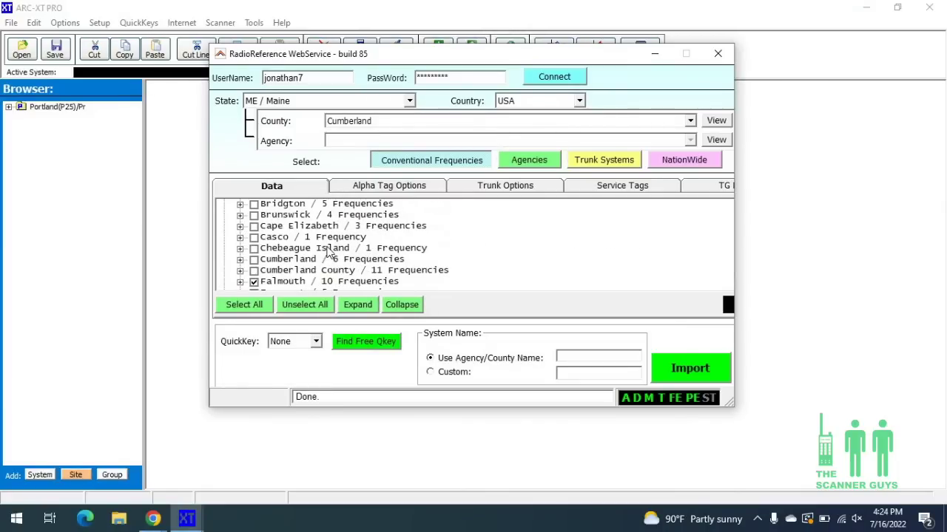
pyautogui.click(254, 226)
pyautogui.scroll(1, 275, 224)
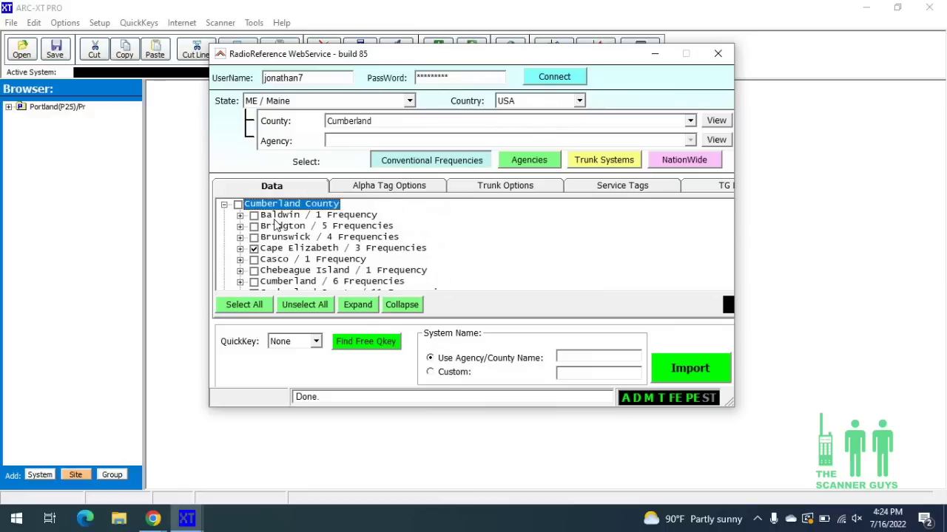
pyautogui.click(254, 248)
pyautogui.click(253, 248)
pyautogui.click(682, 370)
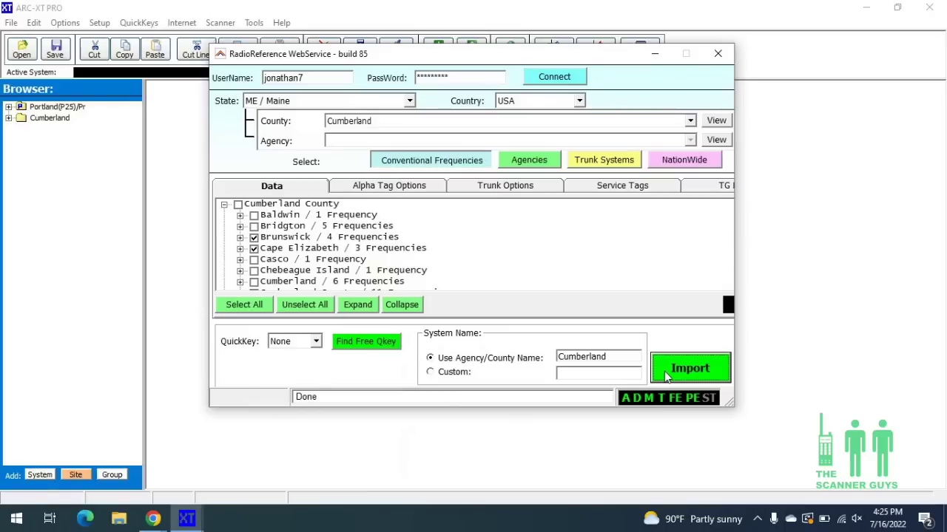
pyautogui.click(719, 54)
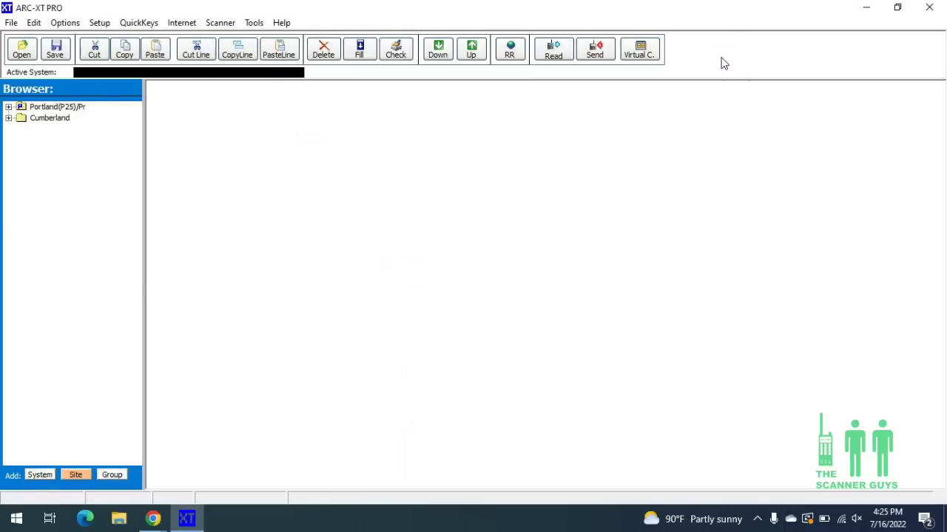
# Review the imported Portland system's Police, Public Works and Fire talkgroup lists
pyautogui.click(8, 107)
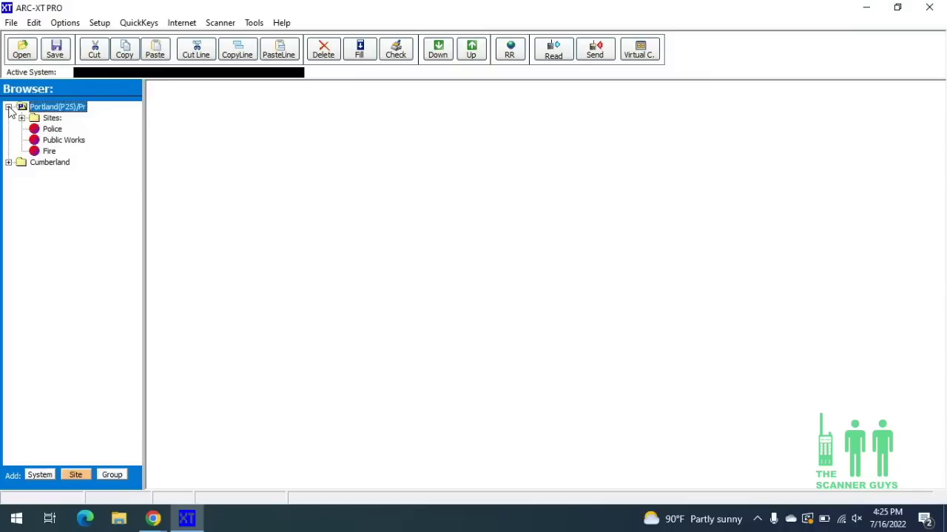
pyautogui.click(52, 130)
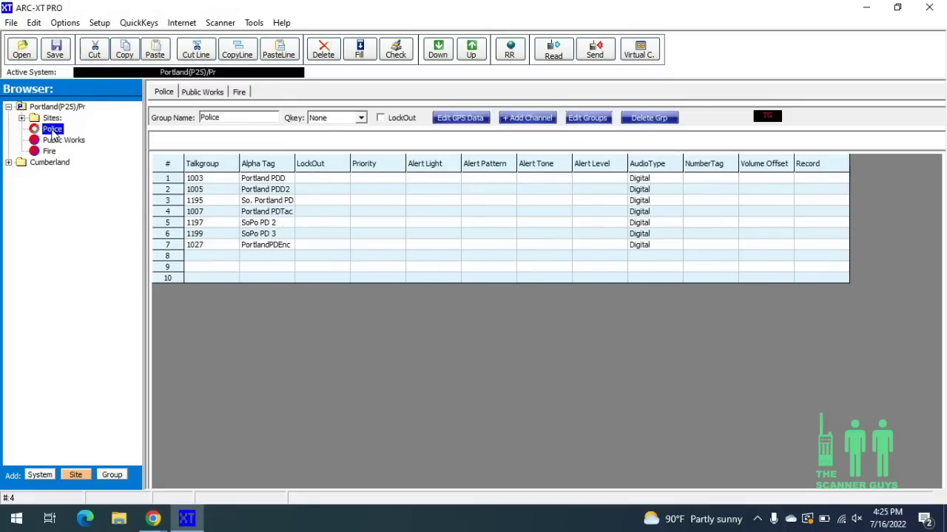
pyautogui.click(55, 140)
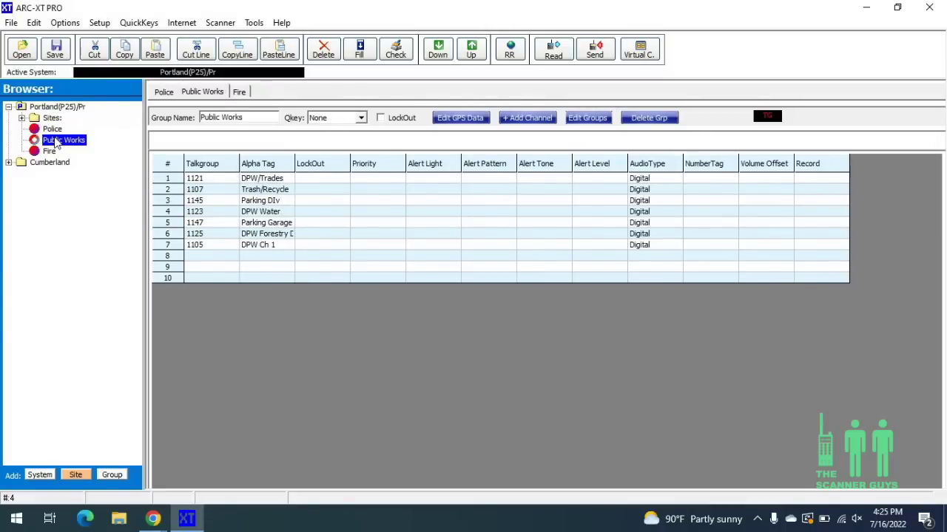
pyautogui.click(49, 151)
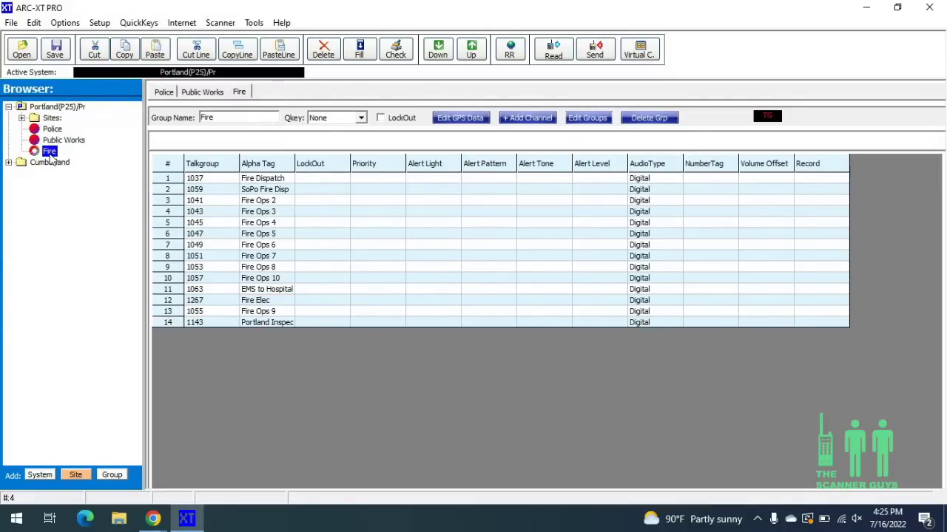
# Examine the Portland system's Simulcast site settings and its trunk frequencies
pyautogui.click(22, 118)
pyautogui.click(72, 130)
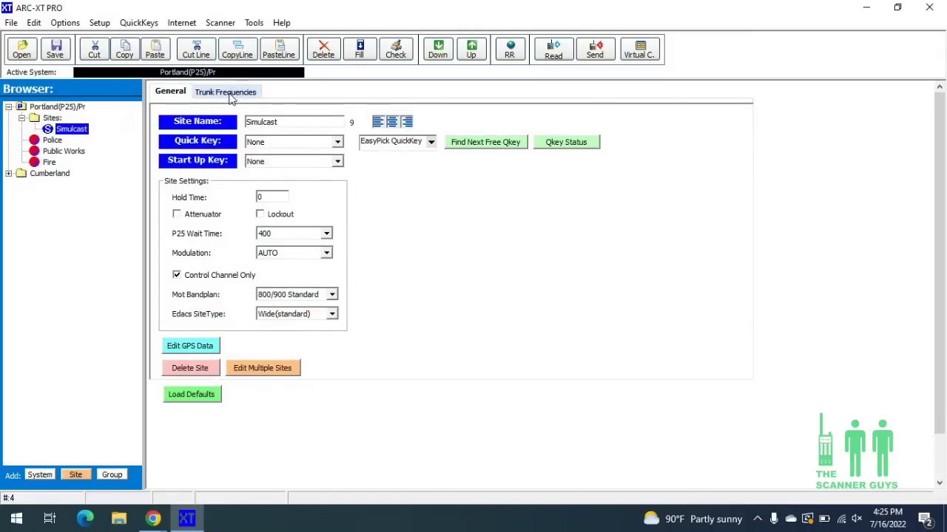
pyautogui.click(231, 96)
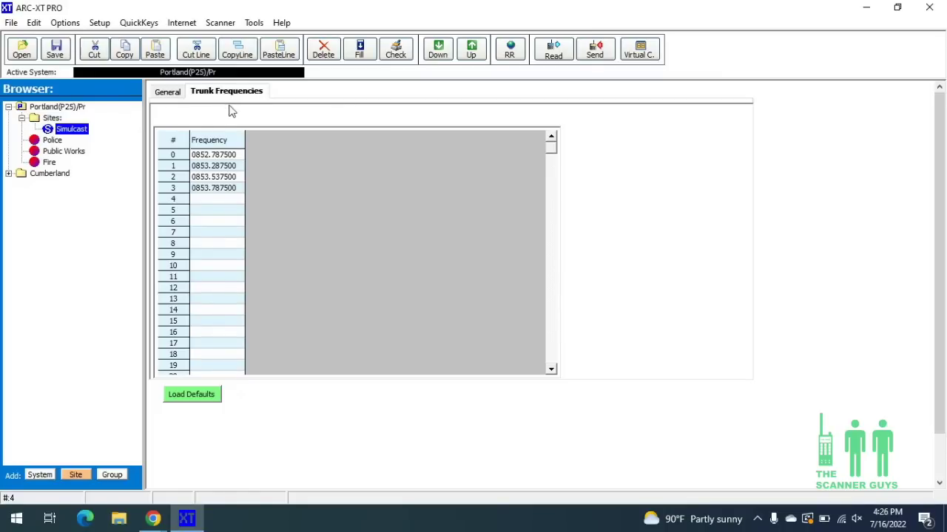
# Open the Police group's GPS data and look up the coordinates of Portland, ME, US with the GPS search
pyautogui.click(55, 141)
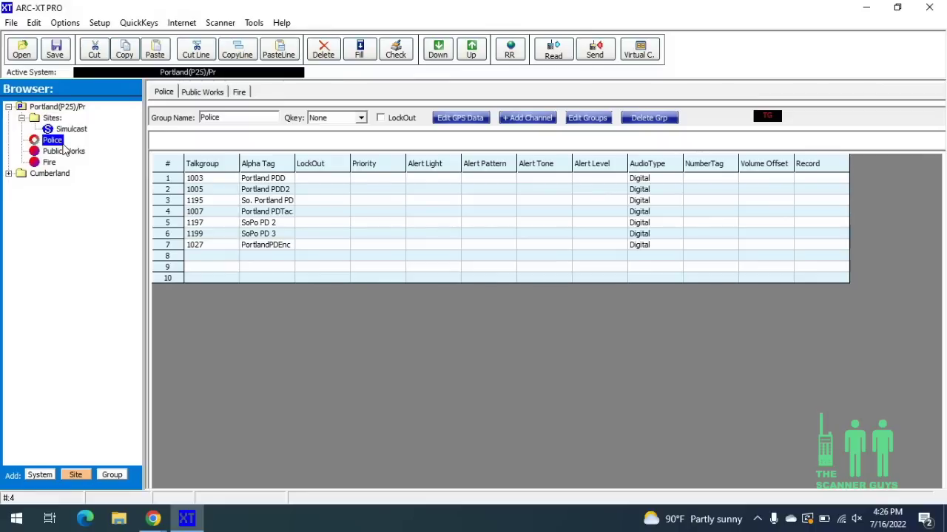
pyautogui.click(458, 125)
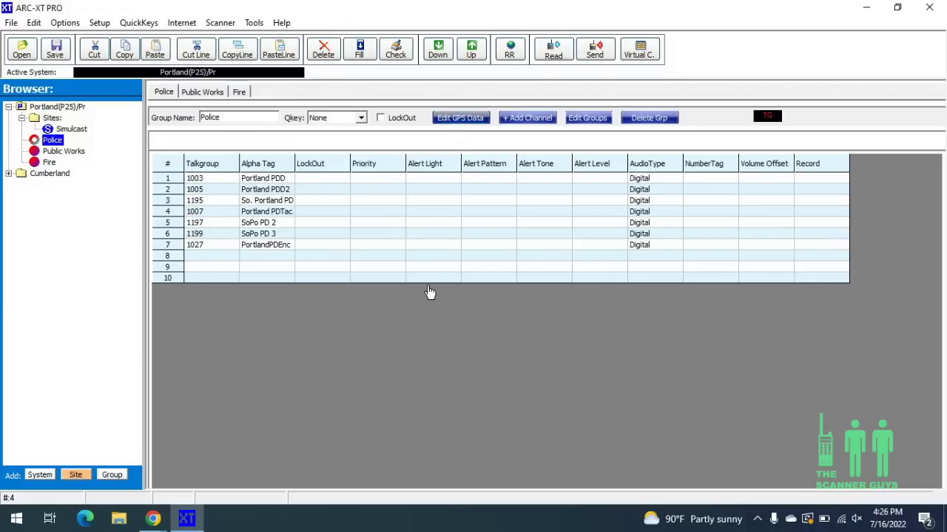
pyautogui.click(460, 118)
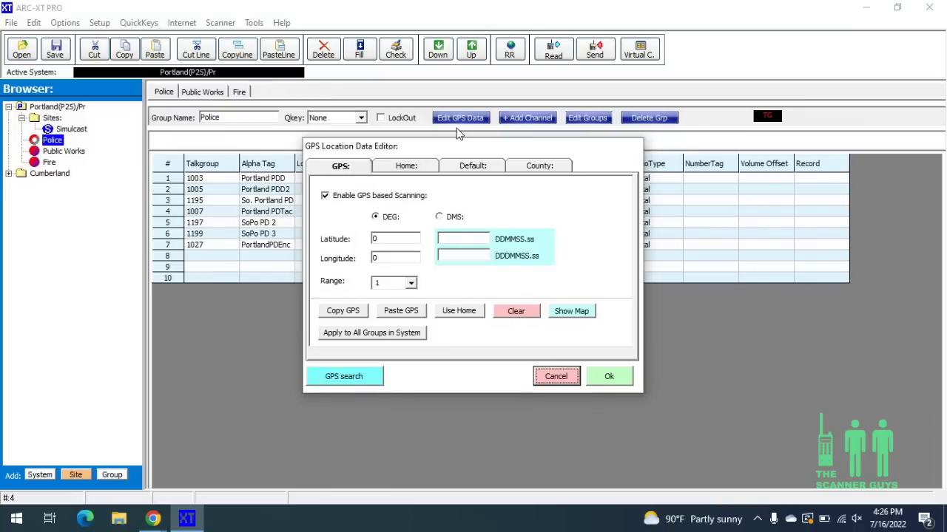
pyautogui.click(342, 381)
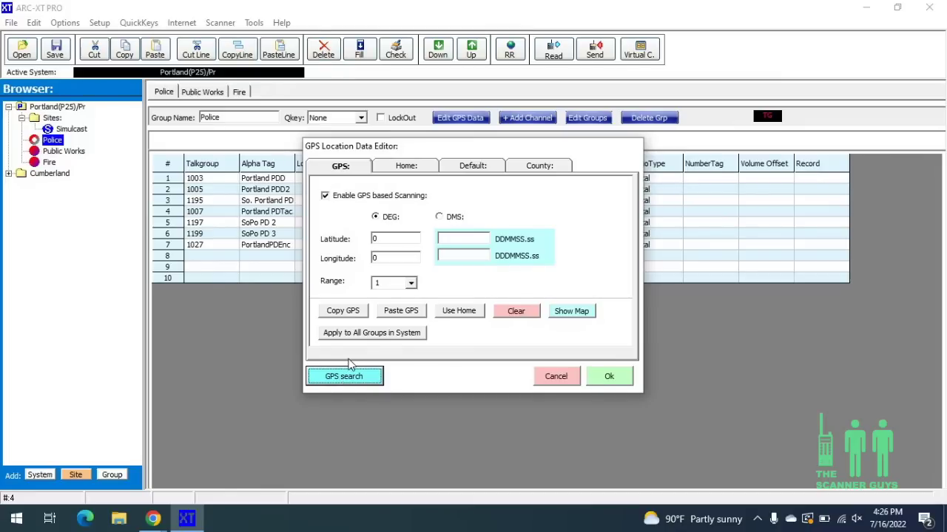
pyautogui.click(349, 369)
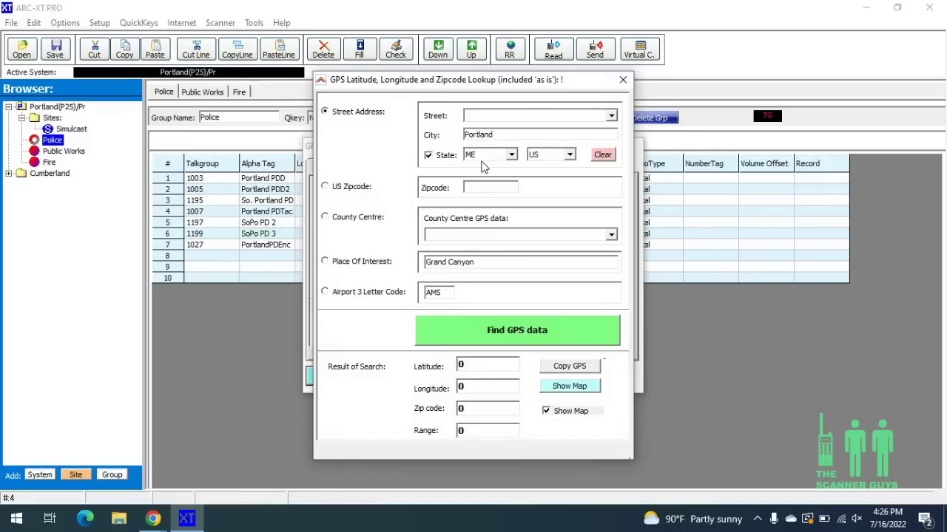
pyautogui.click(500, 340)
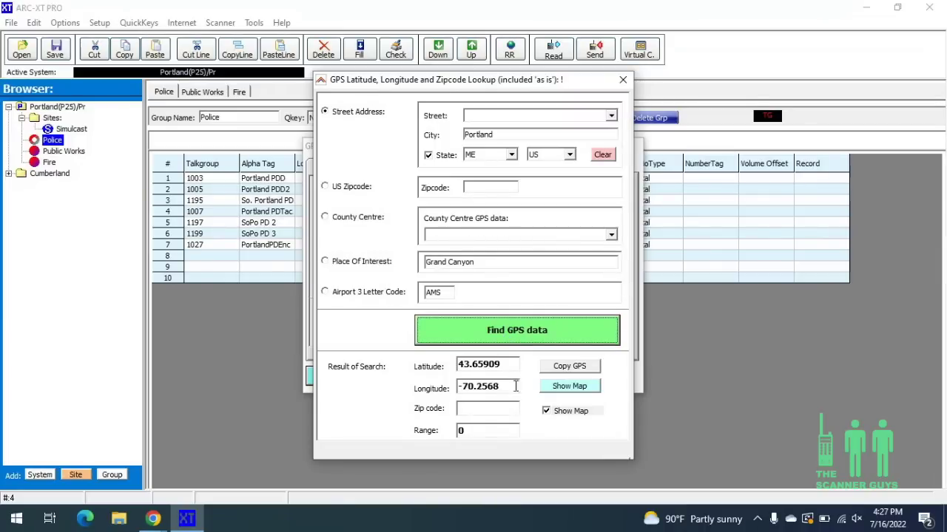
# Set the range of the Portland GPS search result to 6 and copy its GPS data
pyautogui.click(467, 434)
pyautogui.press('BackSpace')
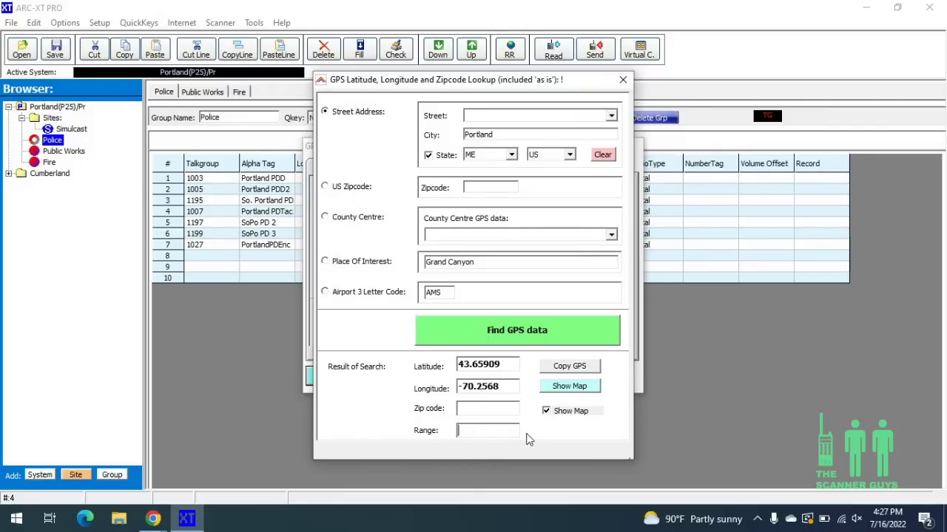
pyautogui.write('6')
pyautogui.click(584, 369)
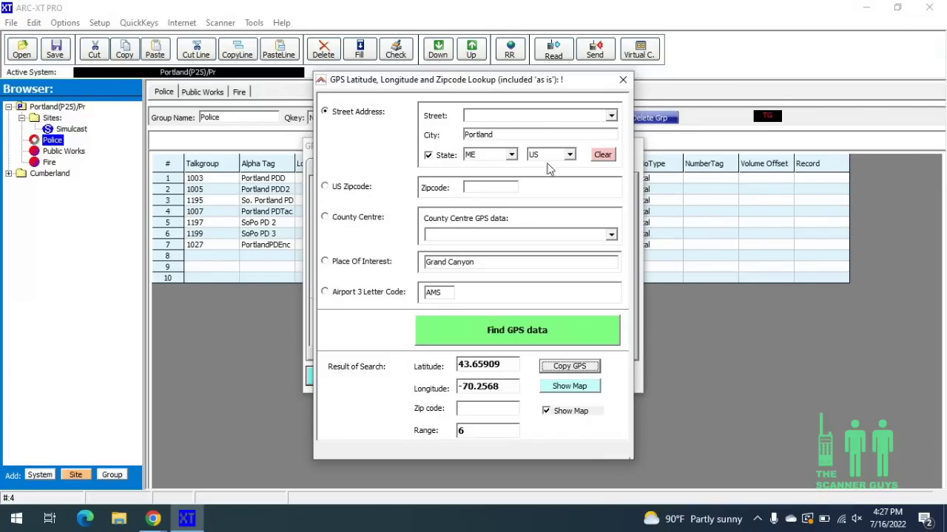
# Close the GPS lookup, paste the copied Portland location into the Police group's GPS data, and accept it
pyautogui.click(623, 81)
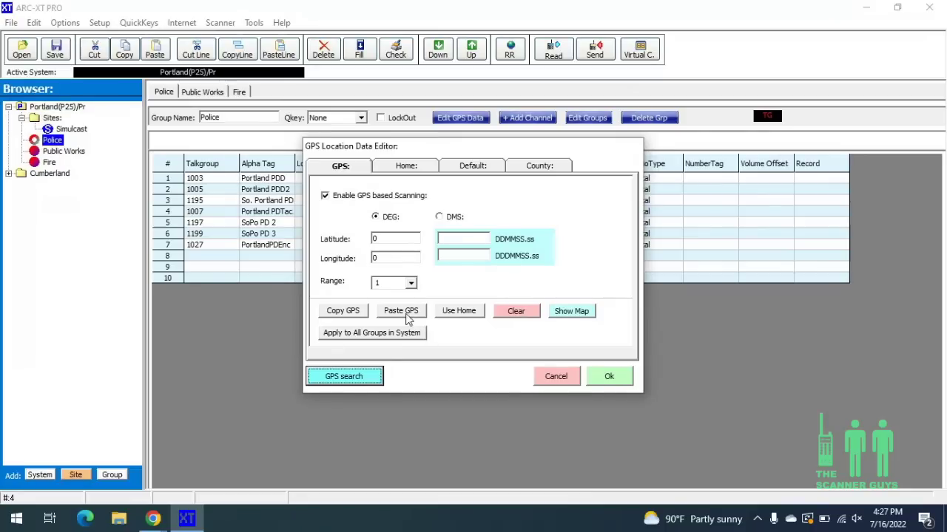
pyautogui.click(401, 311)
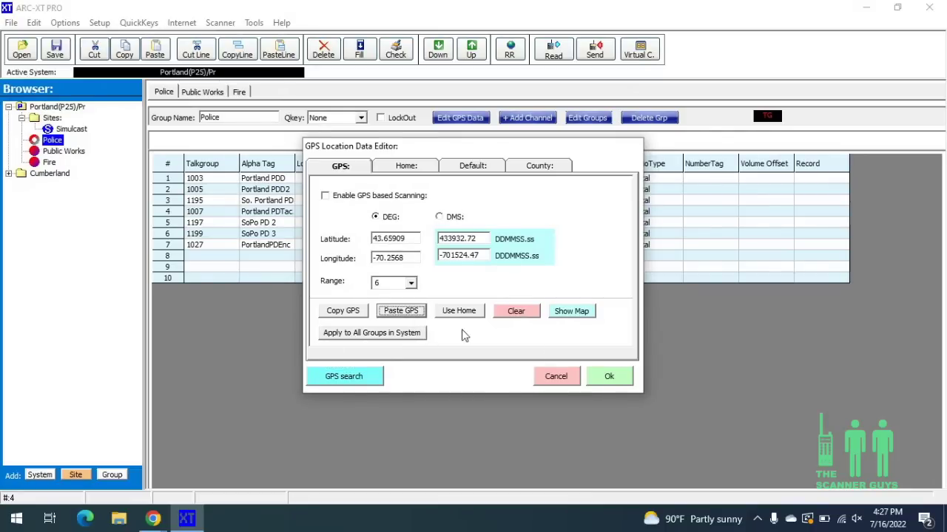
pyautogui.click(611, 378)
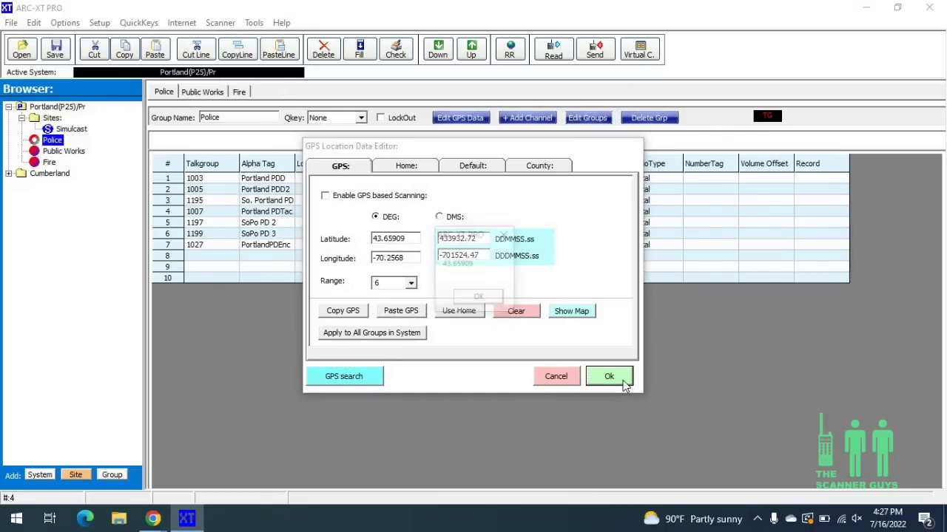
pyautogui.click(479, 298)
pyautogui.click(479, 298)
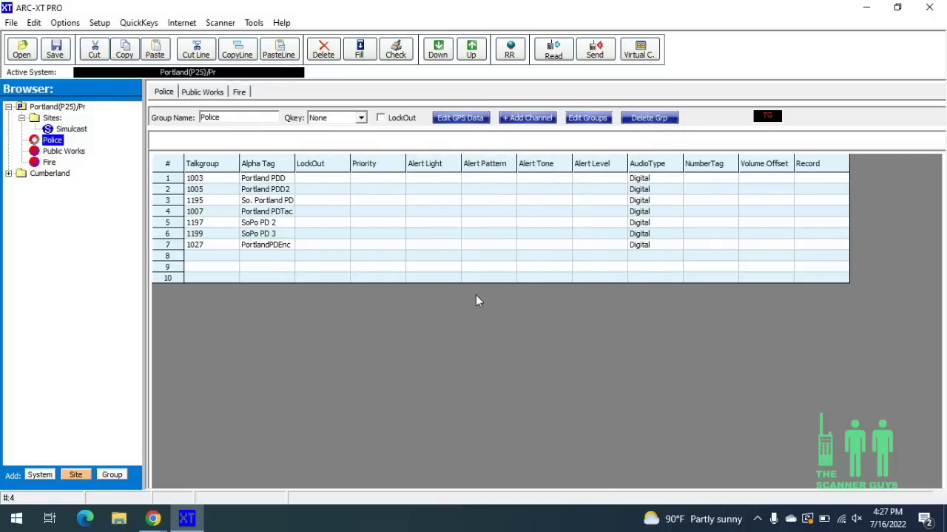
# Paste the copied Portland coordinates and range into the Public Works group's GPS data and accept them
pyautogui.click(67, 151)
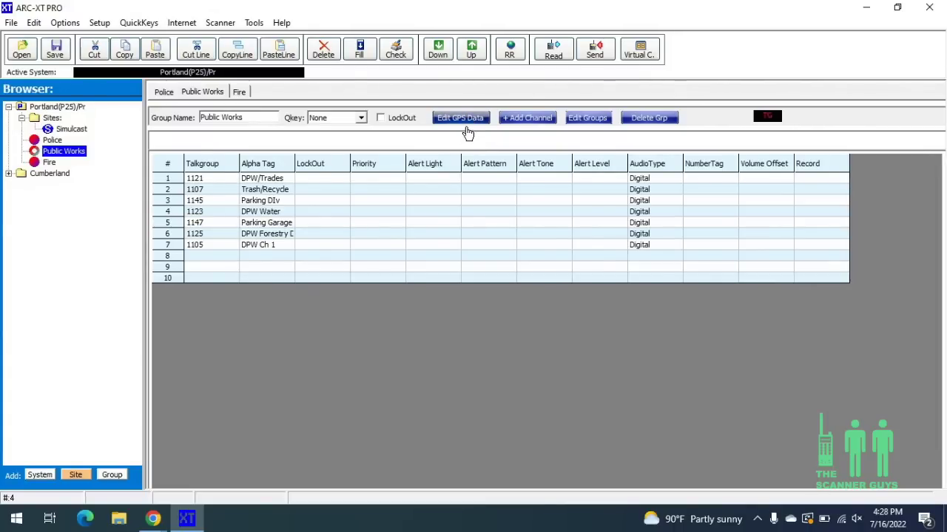
pyautogui.click(465, 126)
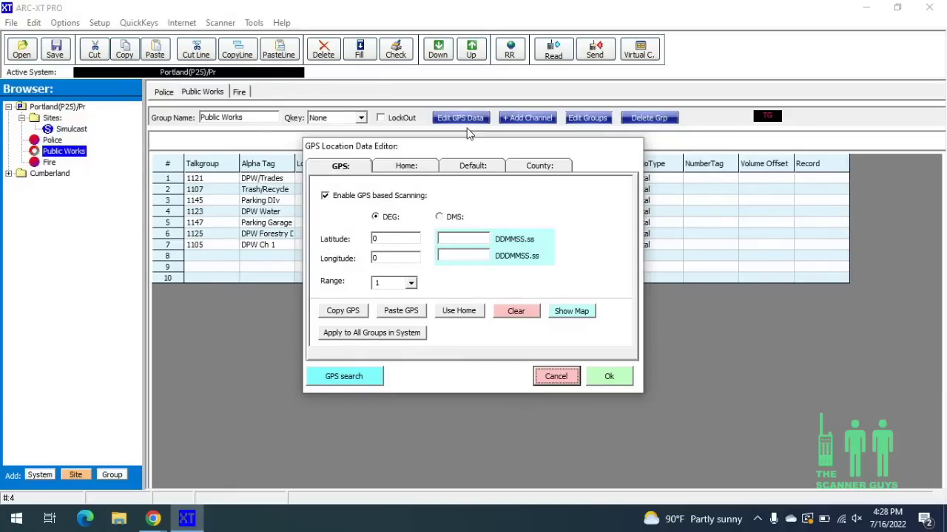
pyautogui.click(399, 312)
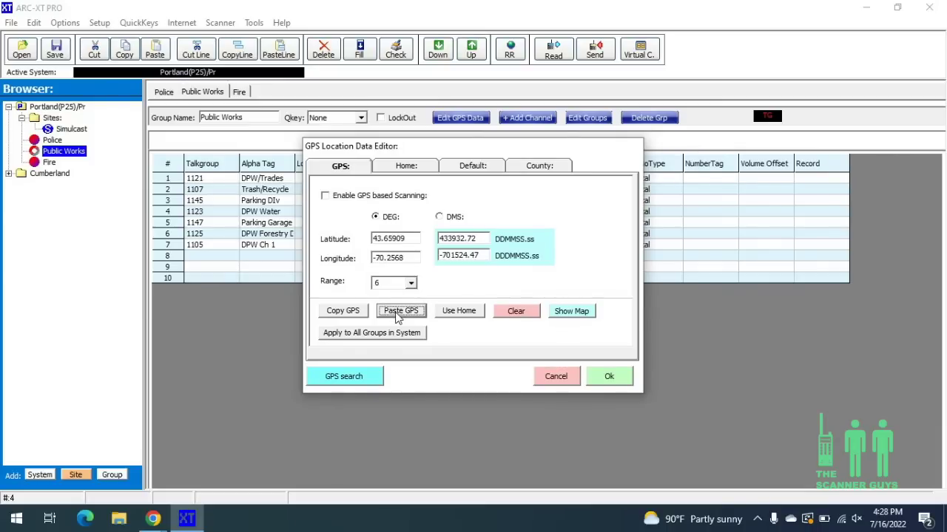
pyautogui.click(608, 378)
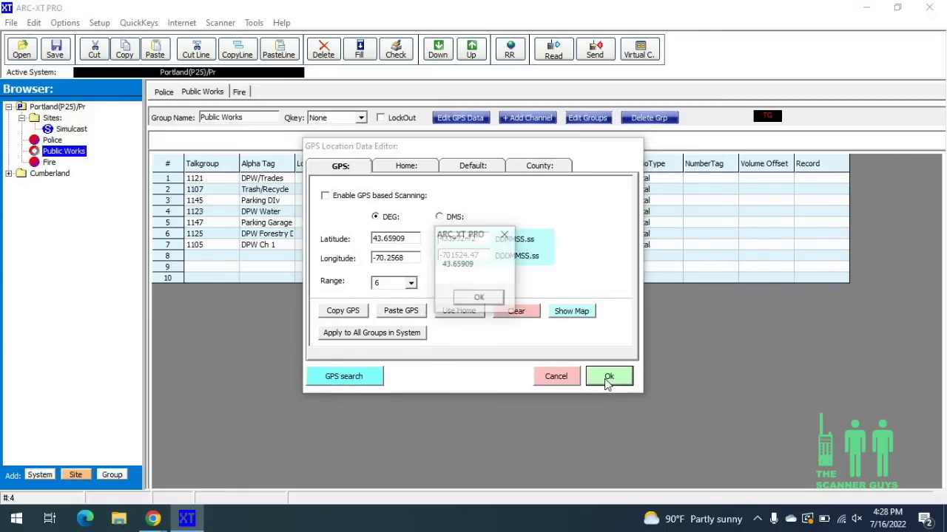
pyautogui.click(494, 298)
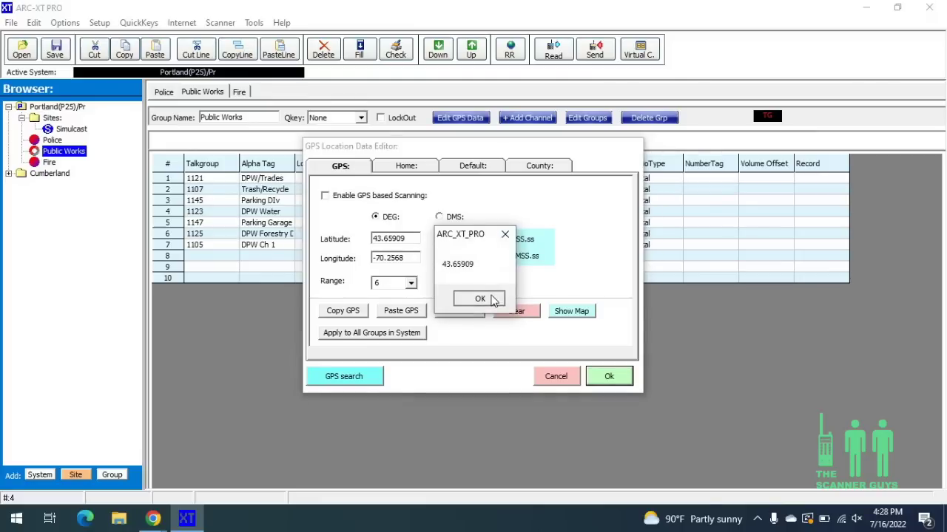
pyautogui.click(494, 299)
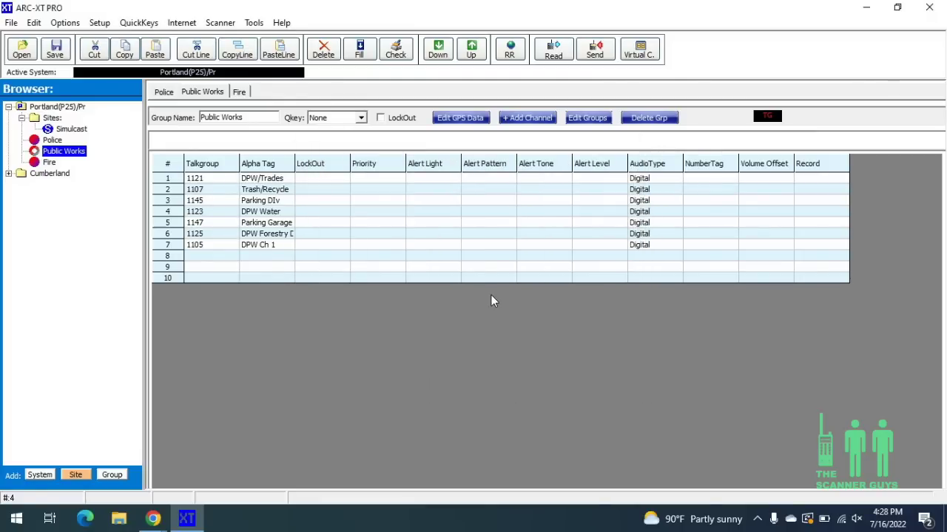
# Paste the copied Portland coordinates and range into the Fire group's GPS data and accept them
pyautogui.click(50, 163)
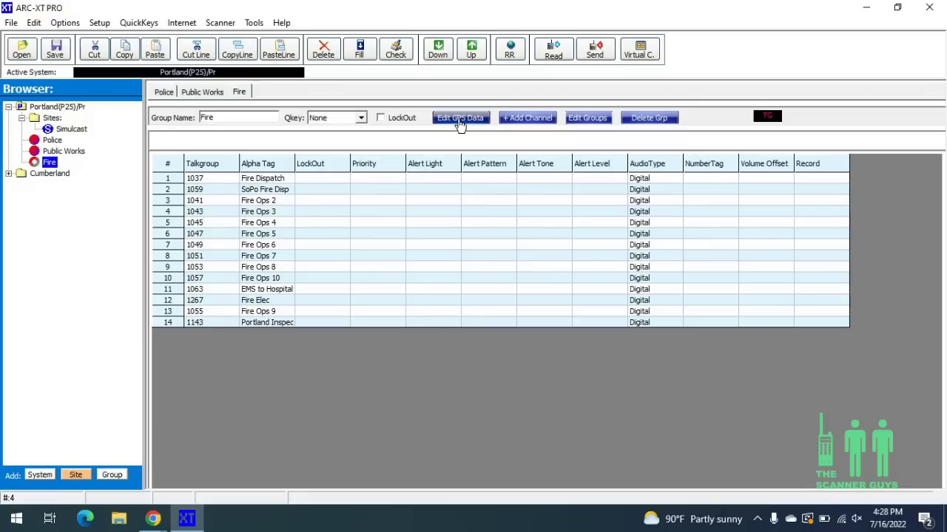
pyautogui.click(460, 120)
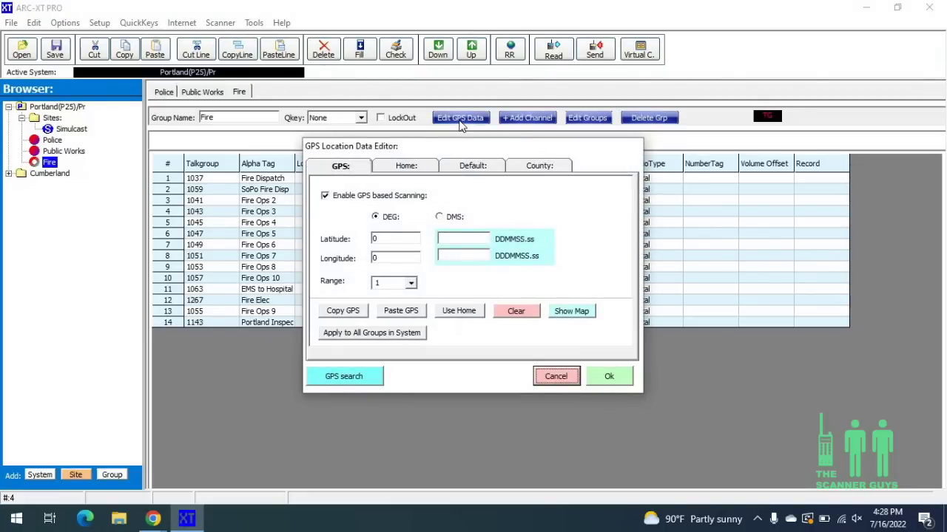
pyautogui.click(399, 313)
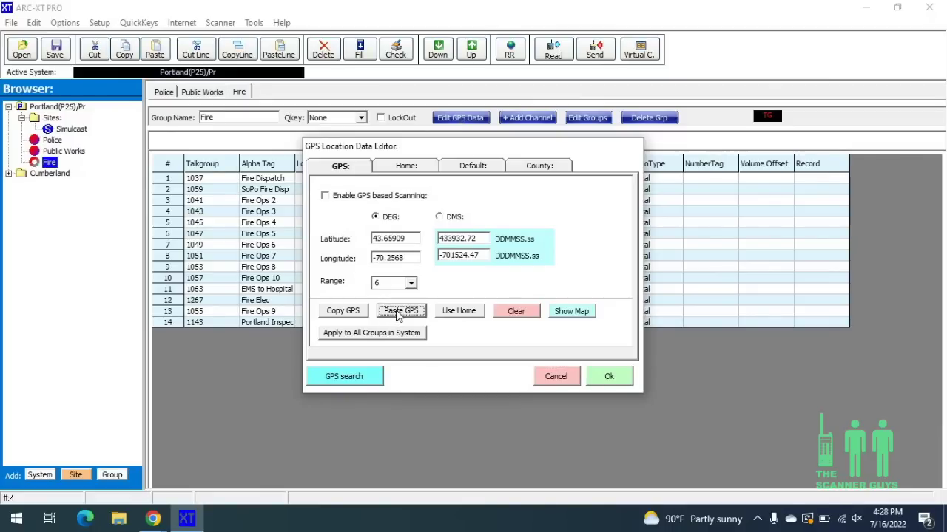
pyautogui.click(610, 377)
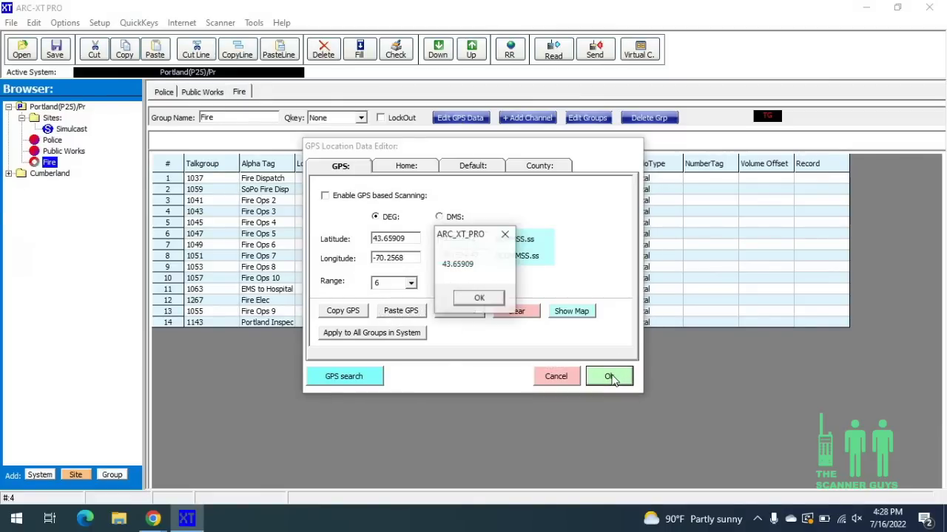
pyautogui.click(479, 298)
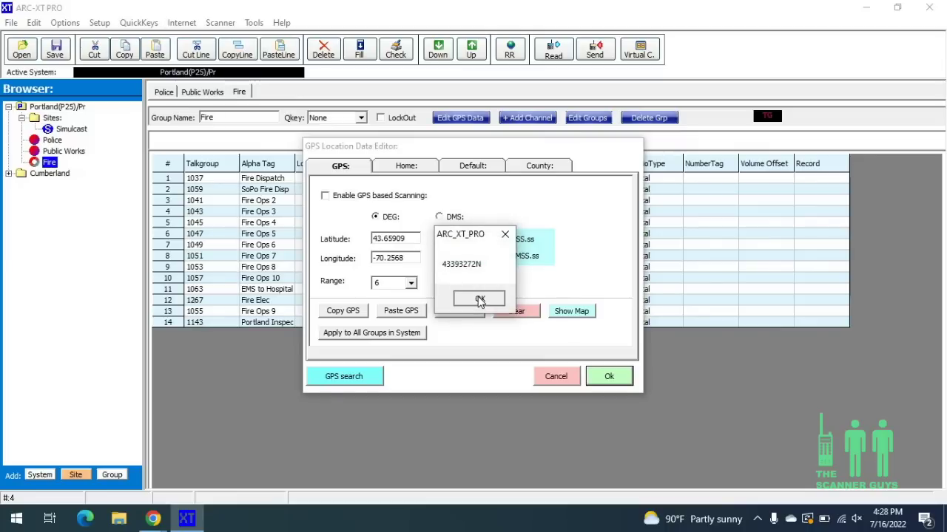
pyautogui.click(480, 299)
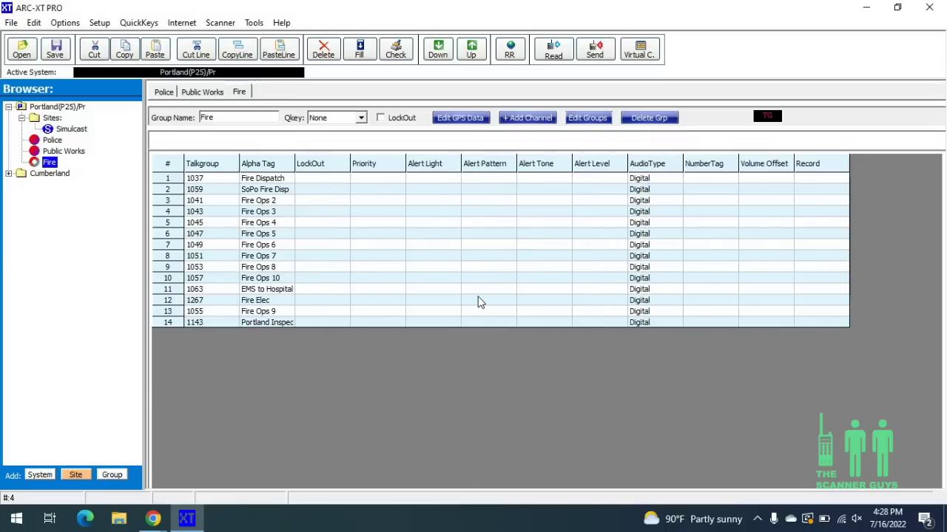
# Check the GPS location data in the Simulcast site's general settings and accept it without editing
pyautogui.click(71, 129)
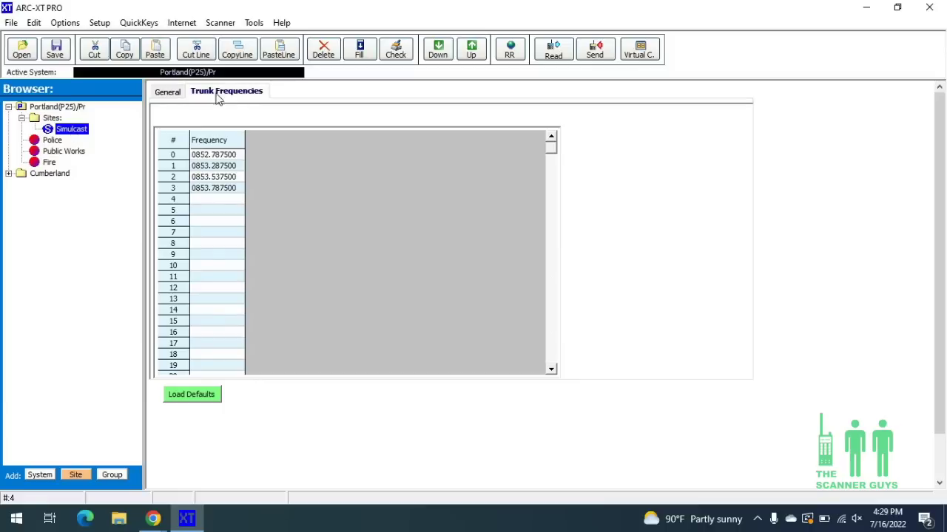
pyautogui.click(157, 97)
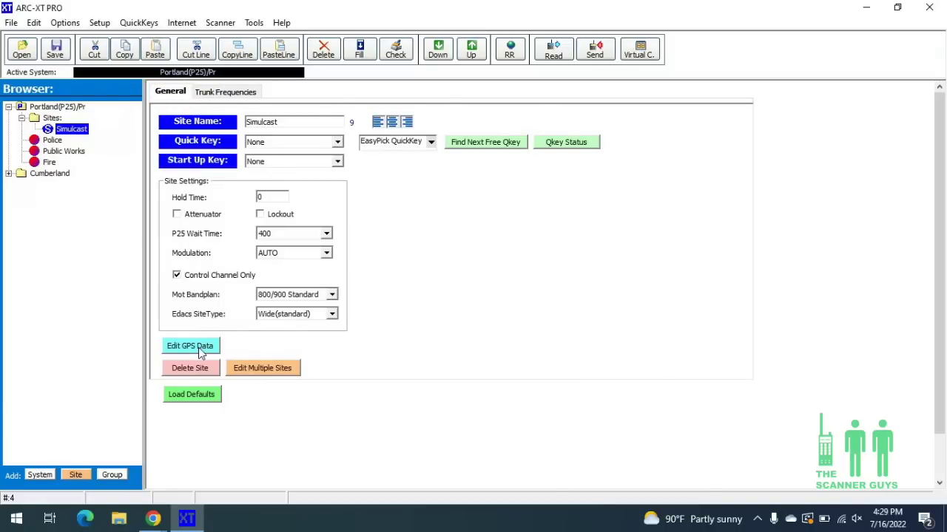
pyautogui.click(179, 351)
pyautogui.click(189, 349)
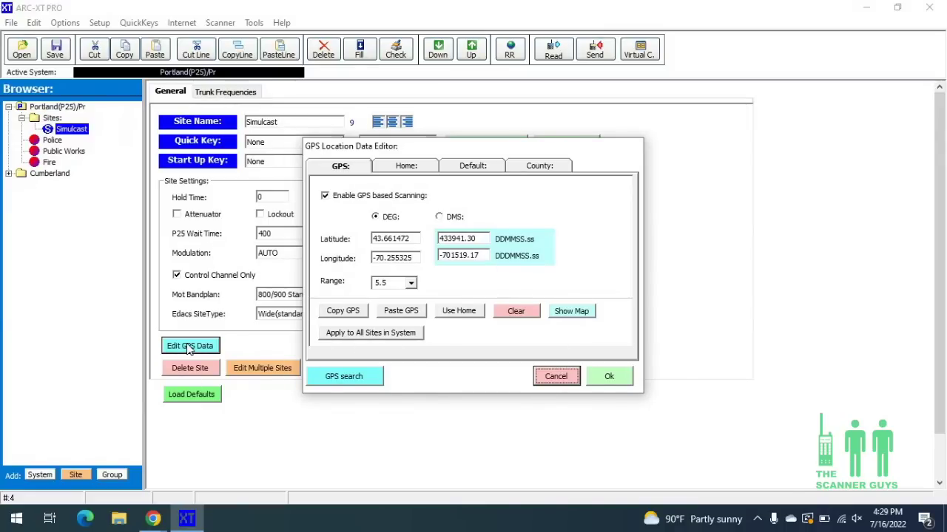
pyautogui.click(622, 378)
pyautogui.click(496, 303)
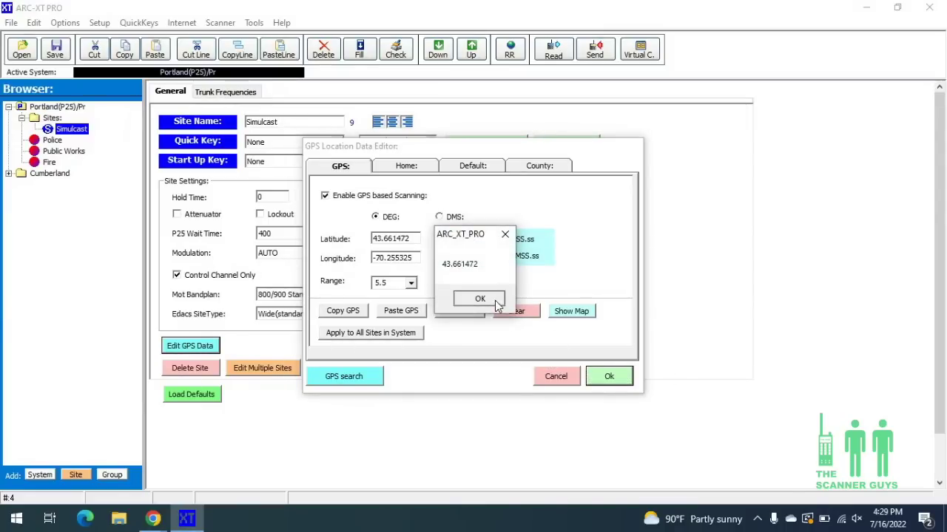
pyautogui.click(479, 298)
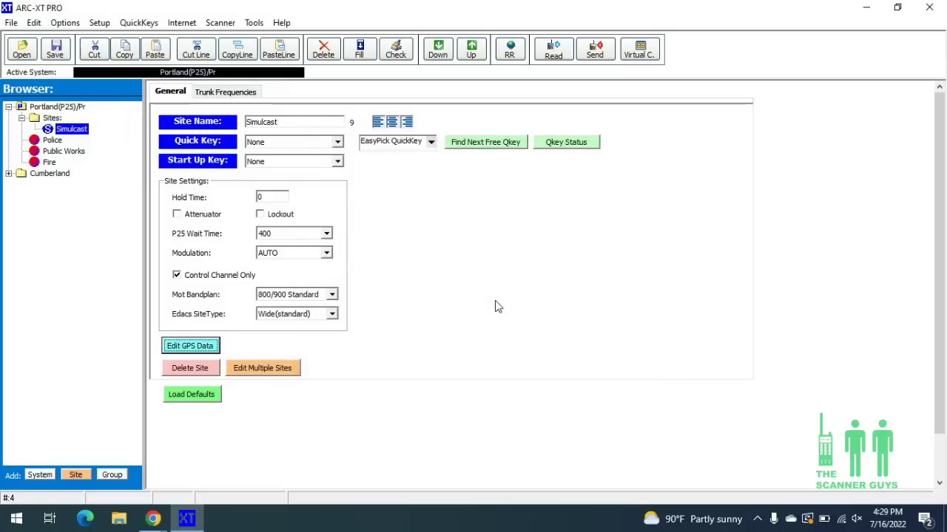
# Expand the Cumberland conventional system and assign it quick key 1
pyautogui.click(9, 174)
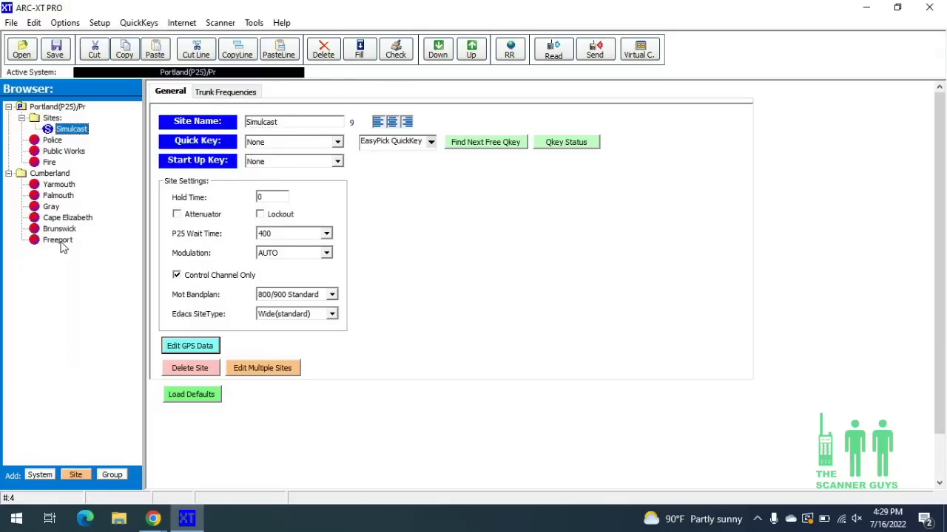
pyautogui.click(52, 175)
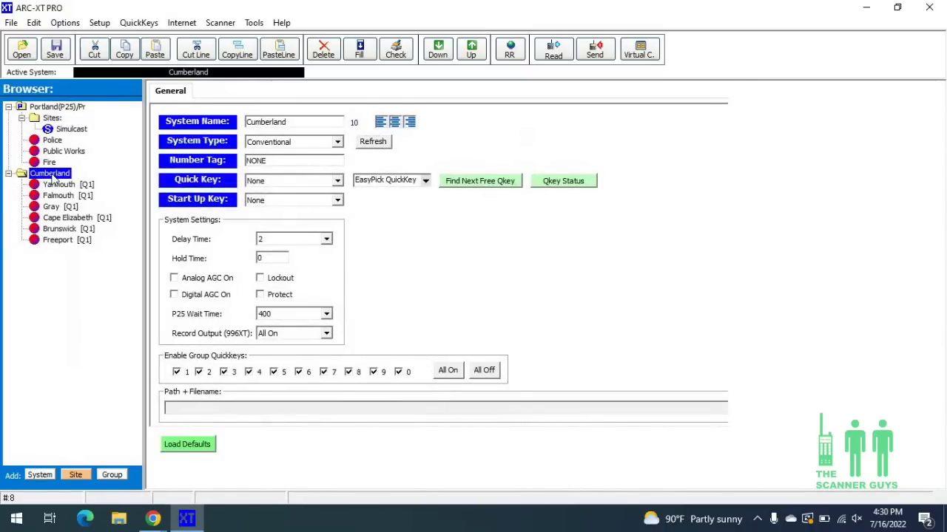
pyautogui.click(338, 182)
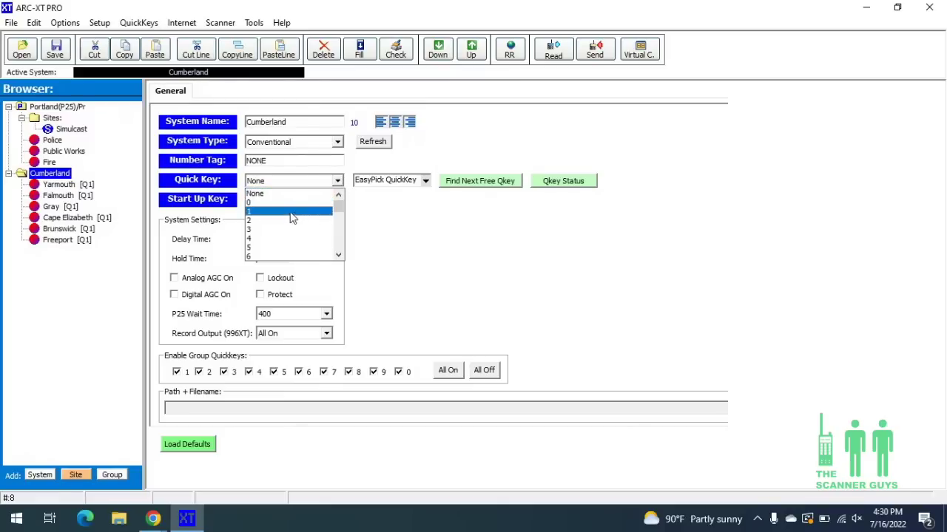
pyautogui.click(266, 212)
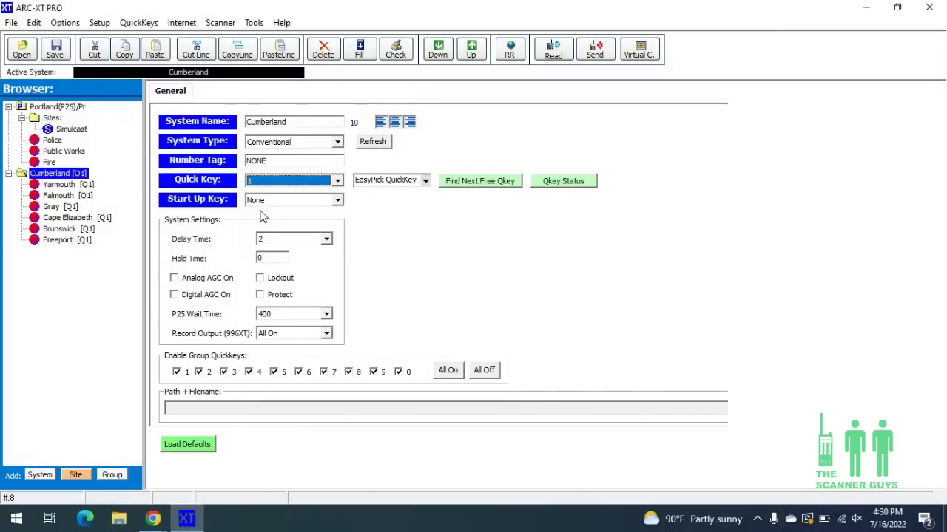
# View the channel lists of Cumberland's Yarmouth and Freeport groups
pyautogui.click(62, 186)
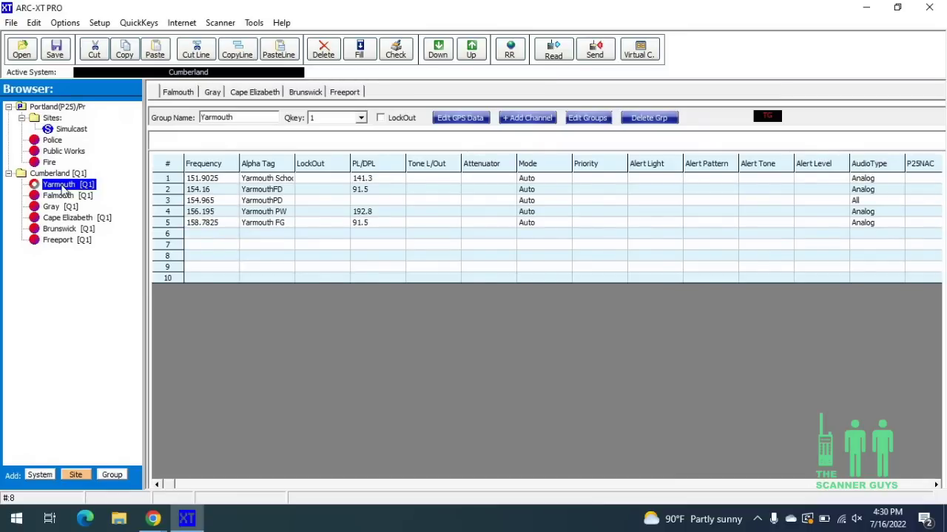
pyautogui.click(68, 244)
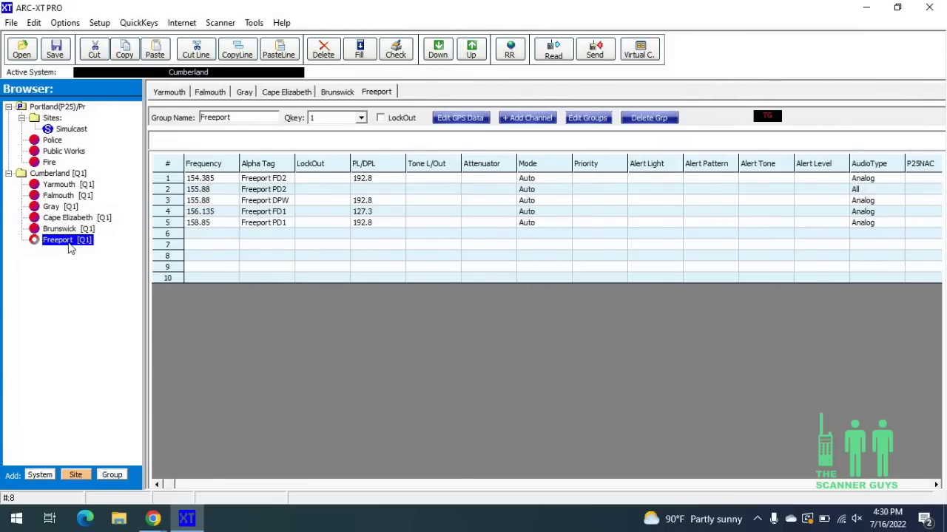
# Assign quick key 2 to Cumberland's Brunswick group and quick key 3 to its Cape Elizabeth group
pyautogui.click(74, 230)
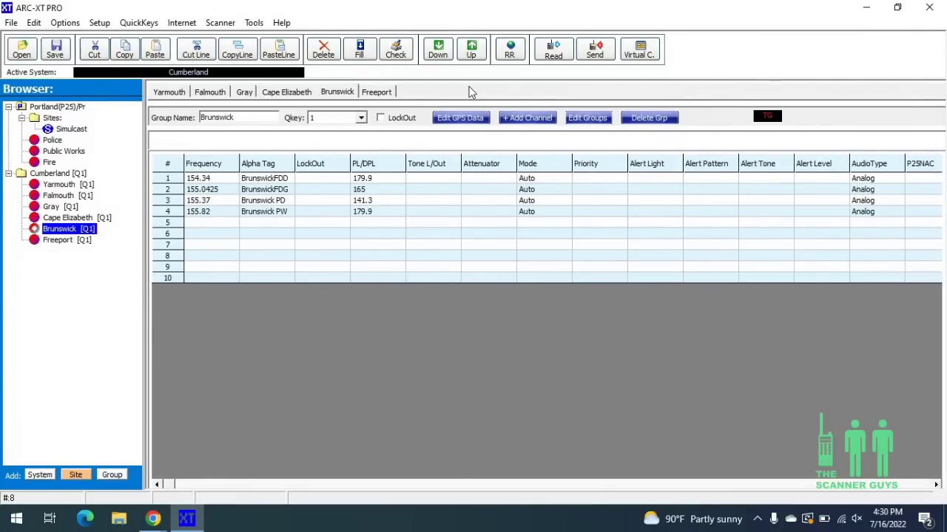
pyautogui.click(360, 118)
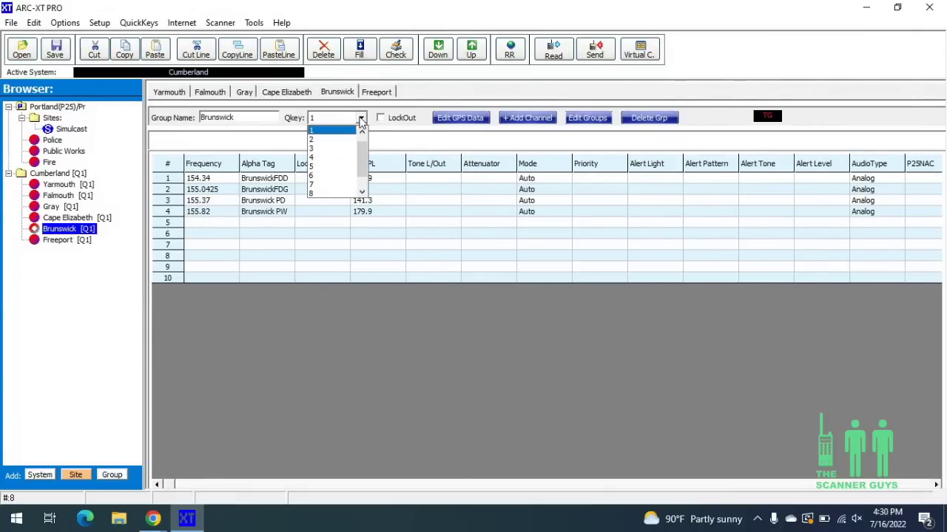
pyautogui.click(330, 140)
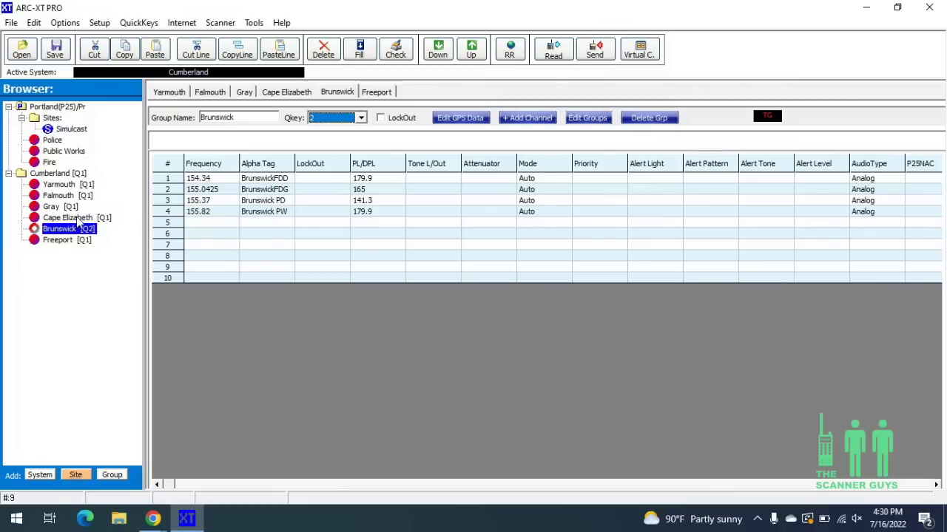
pyautogui.click(78, 218)
pyautogui.click(361, 120)
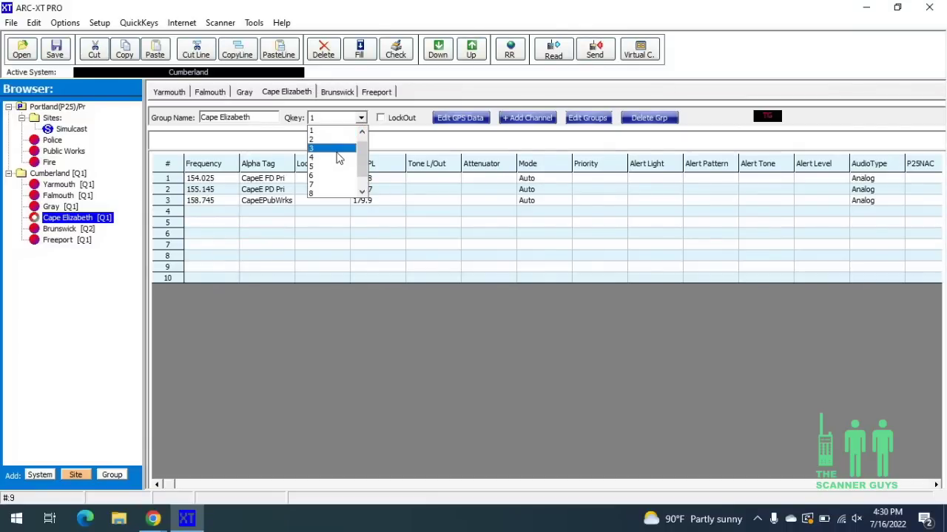
pyautogui.click(337, 150)
# Assign quick key 4 to Cumberland's Gray group and quick key 5 to its Falmouth group
pyautogui.click(66, 207)
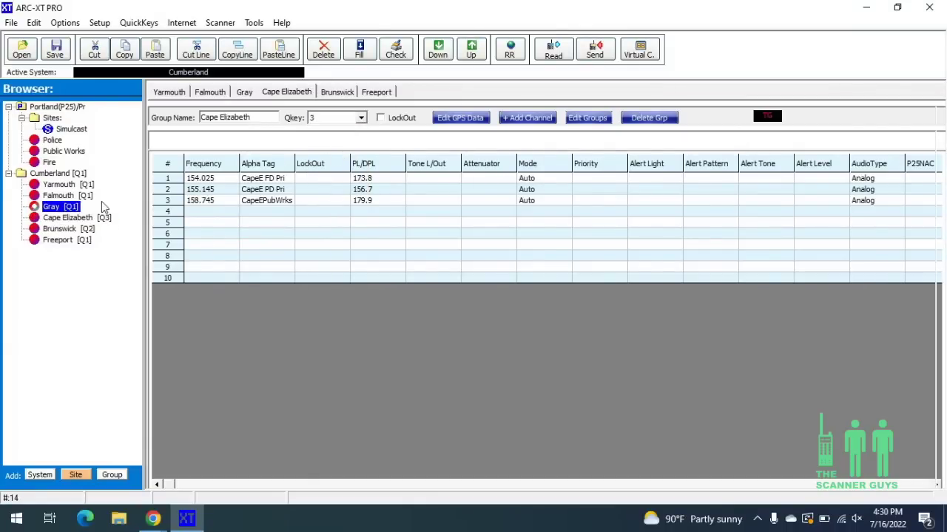
pyautogui.click(361, 118)
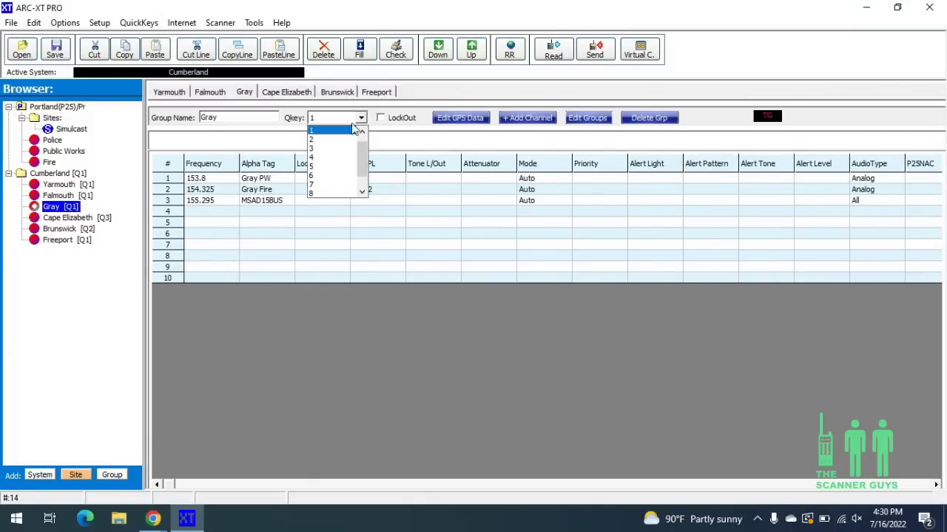
pyautogui.click(330, 158)
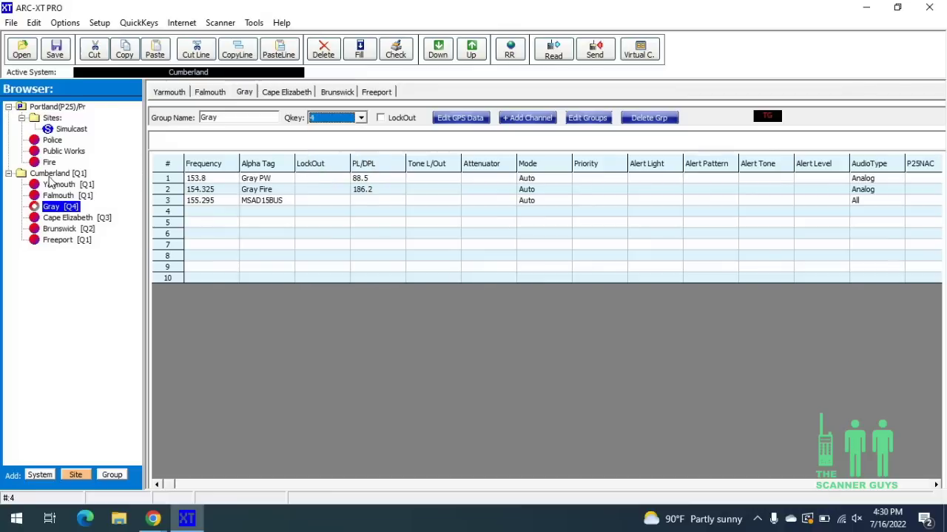
pyautogui.click(53, 196)
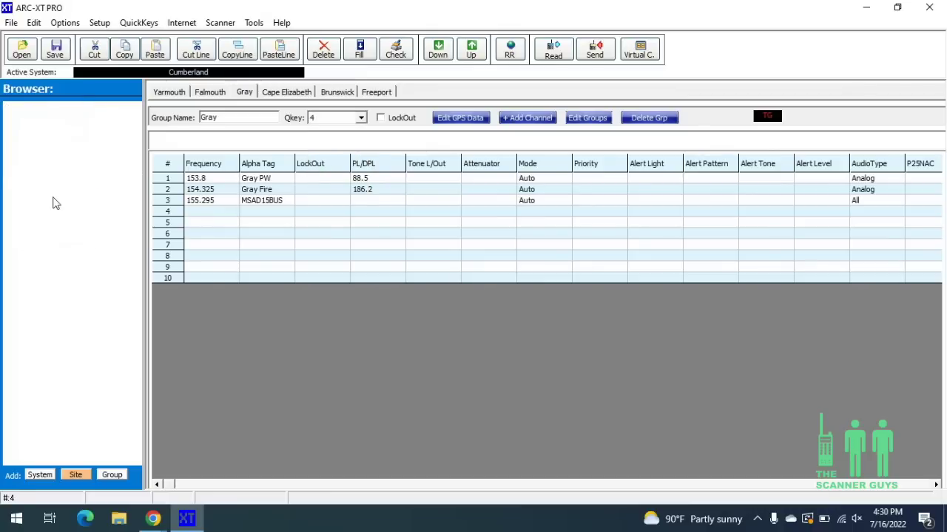
pyautogui.click(361, 120)
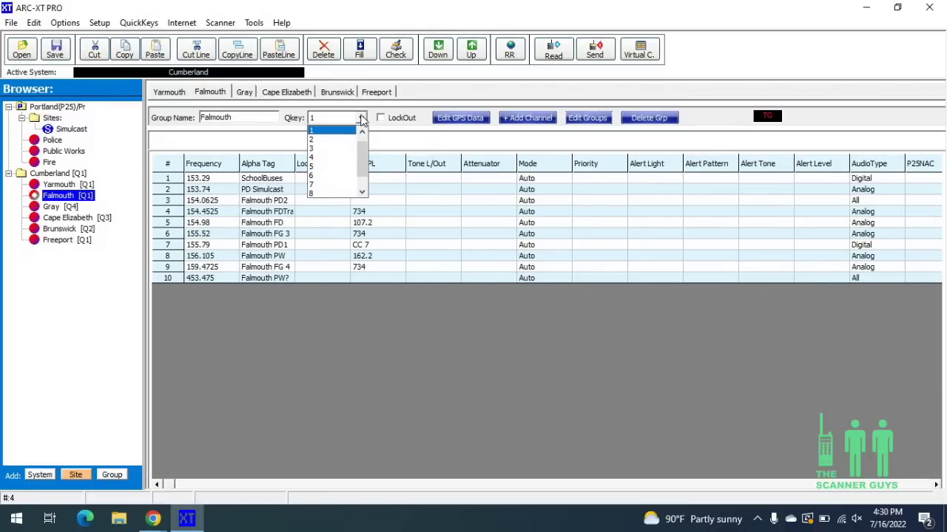
pyautogui.click(322, 167)
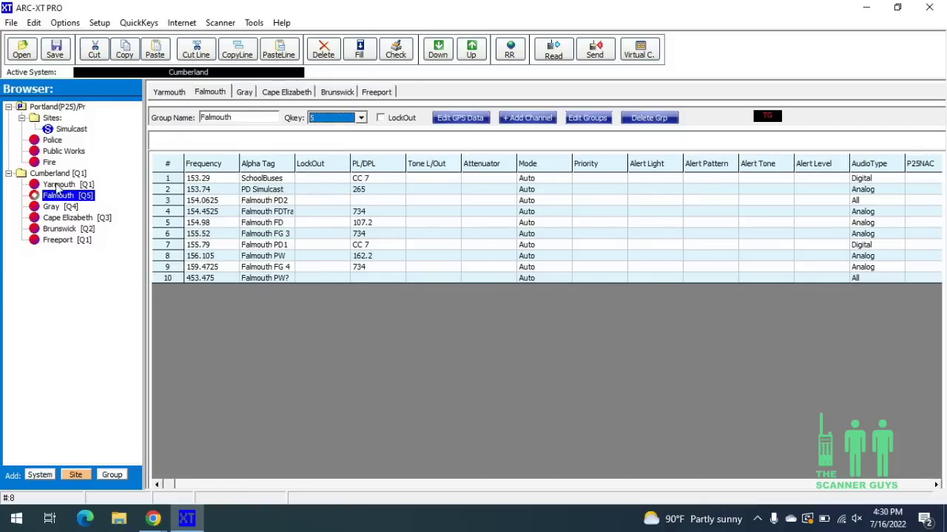
# Assign quick key 6 to Cumberland's Yarmouth group
pyautogui.click(59, 185)
pyautogui.click(361, 120)
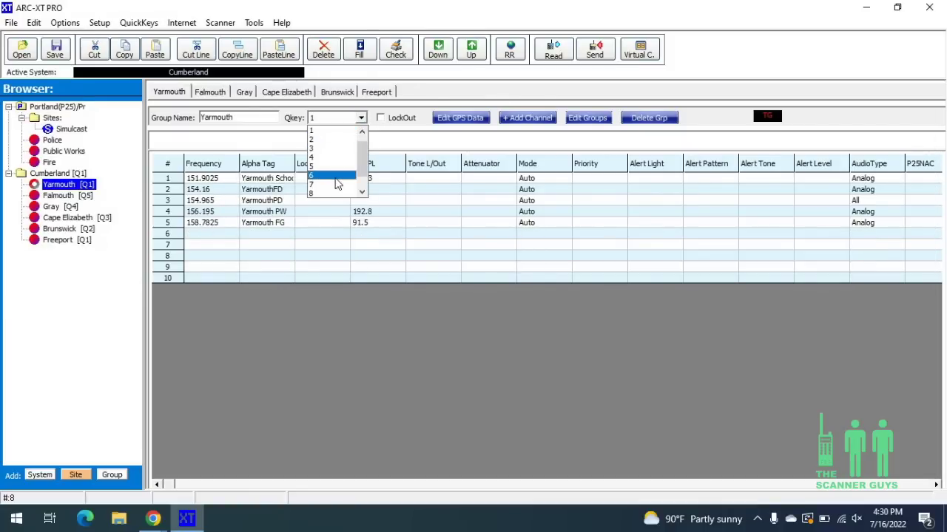
pyautogui.click(322, 175)
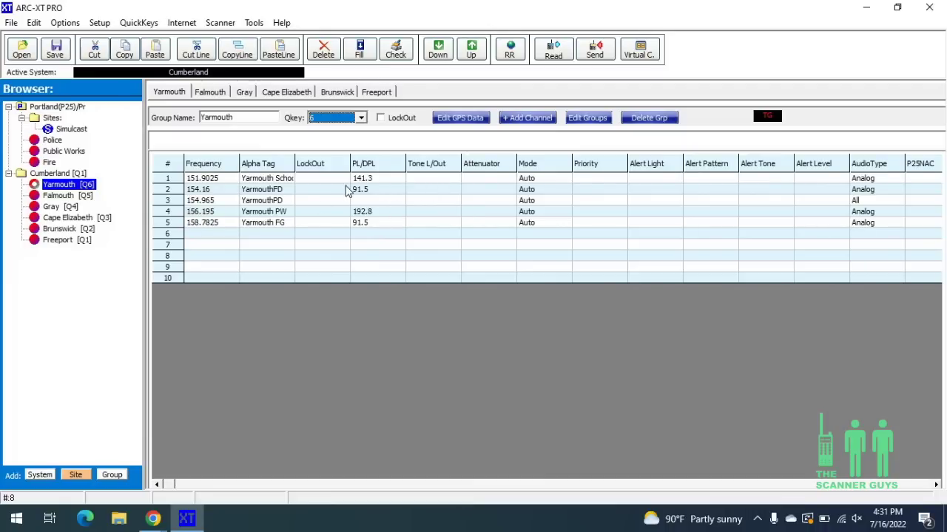
# Change the alpha tag of the 154.16 channel in the Yarmouth group to "Yarmouth Fire"
pyautogui.doubleClick(275, 190)
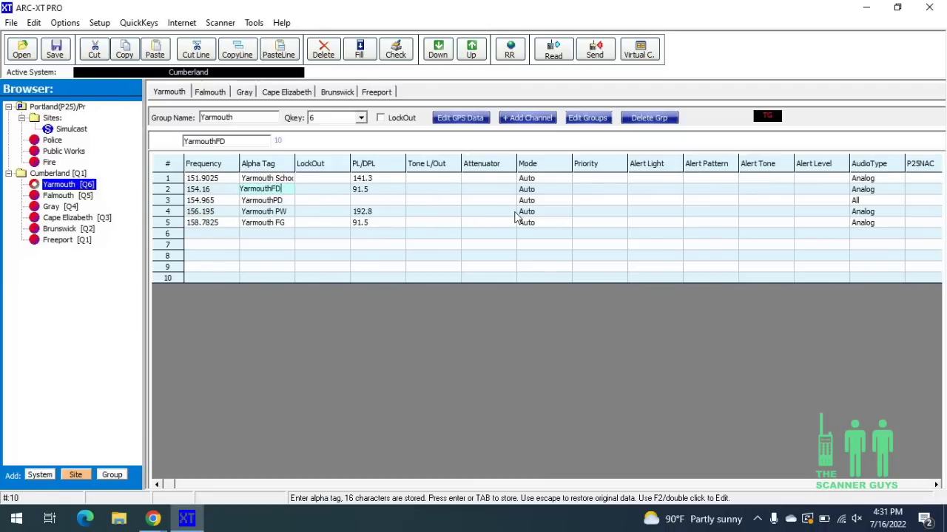
pyautogui.press('BackSpace')
pyautogui.press('BackSpace')
pyautogui.write('Fire')
pyautogui.click(319, 202)
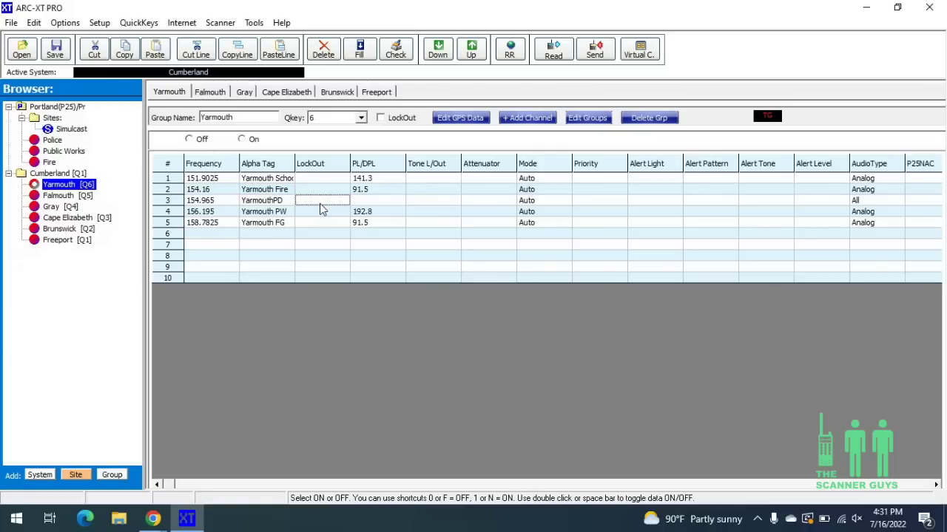
# Assign quick key 2 to Portland's Simulcast site and quick key 1 to its Police group
pyautogui.click(67, 130)
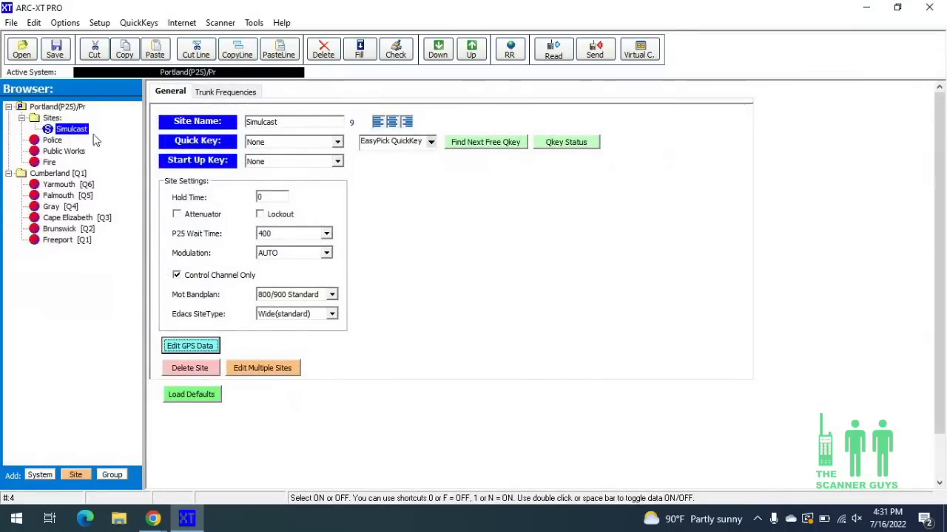
pyautogui.click(337, 144)
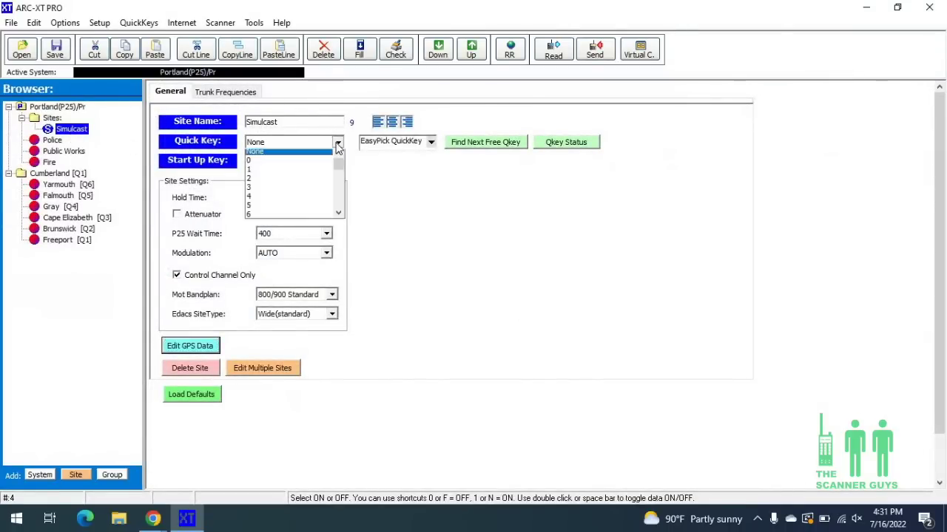
pyautogui.click(282, 184)
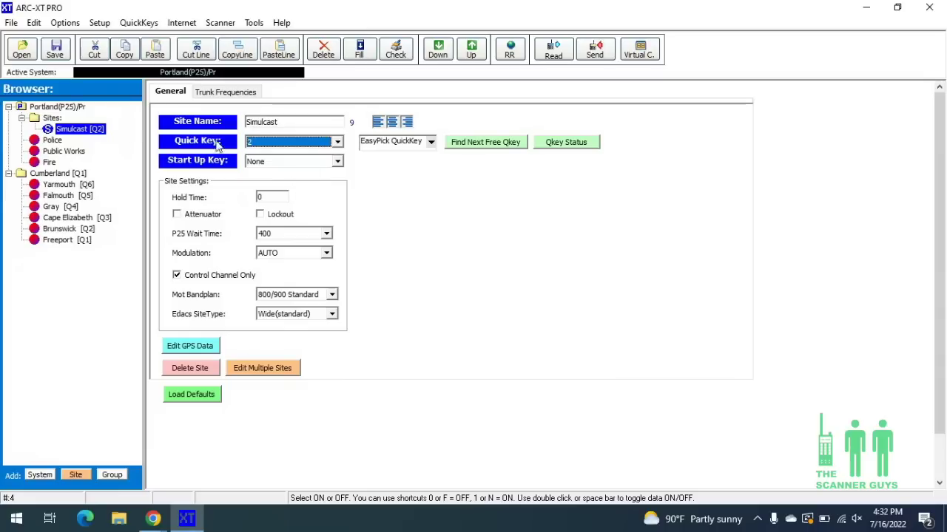
pyautogui.click(58, 142)
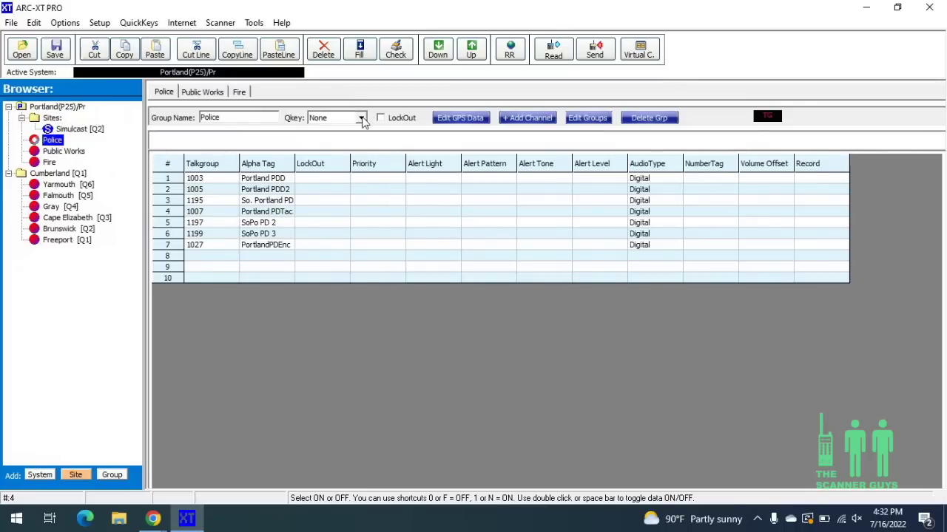
pyautogui.click(361, 118)
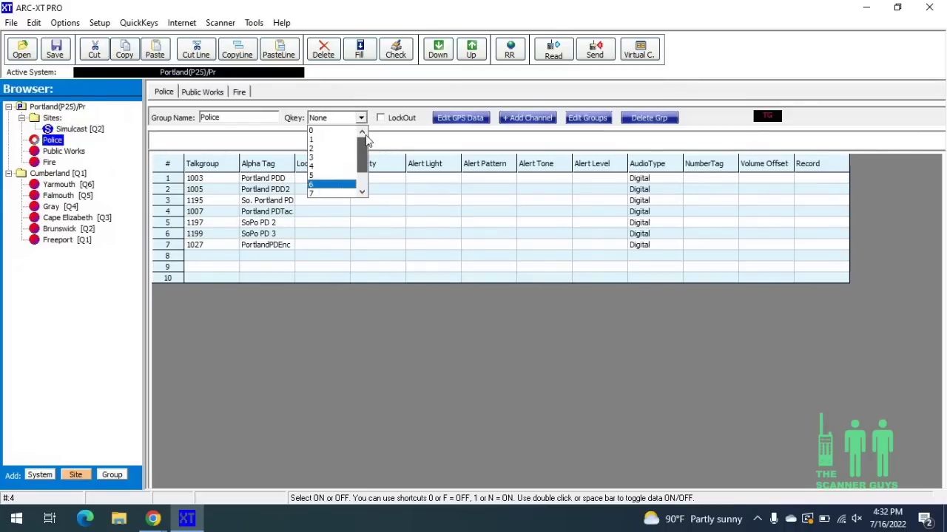
pyautogui.click(329, 139)
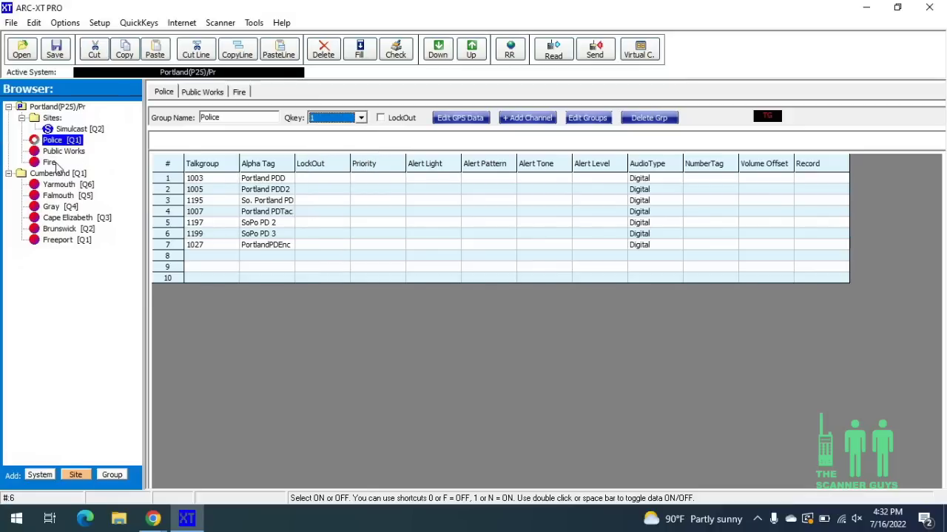
# Assign quick key 2 to Portland's Fire group and quick key 3 to its Public Works group
pyautogui.click(56, 165)
pyautogui.click(360, 119)
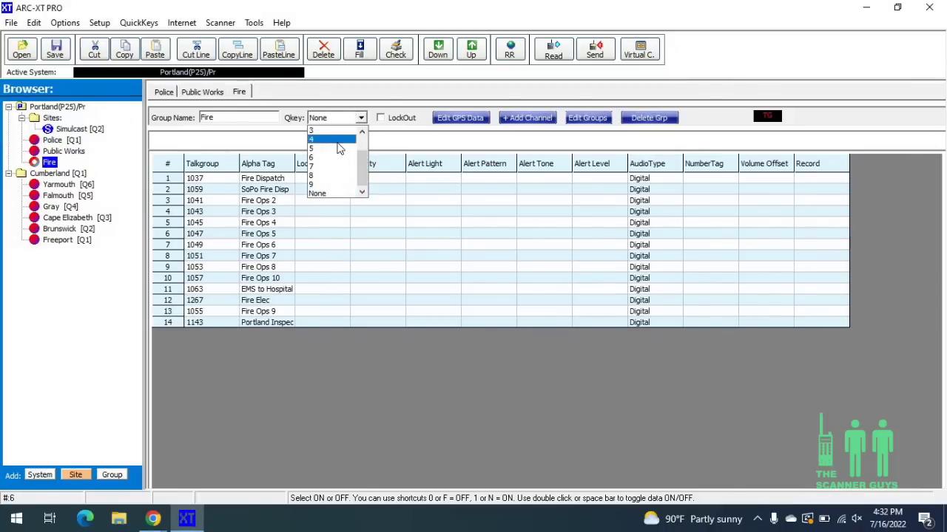
pyautogui.scroll(2, 338, 148)
pyautogui.click(331, 150)
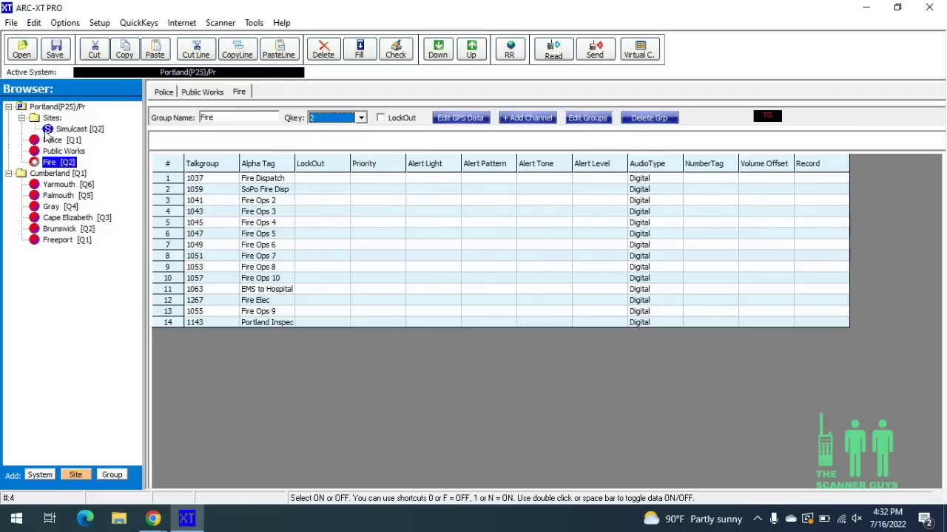
pyautogui.click(68, 152)
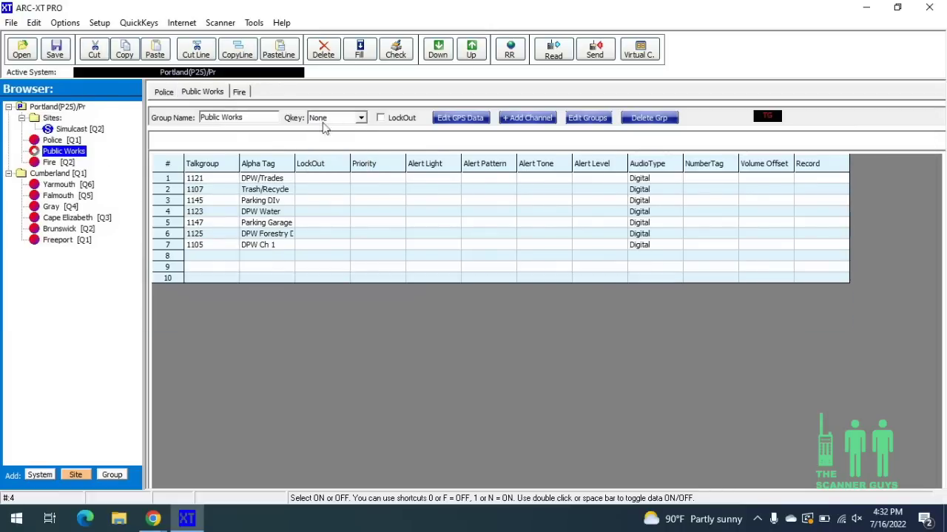
pyautogui.click(362, 120)
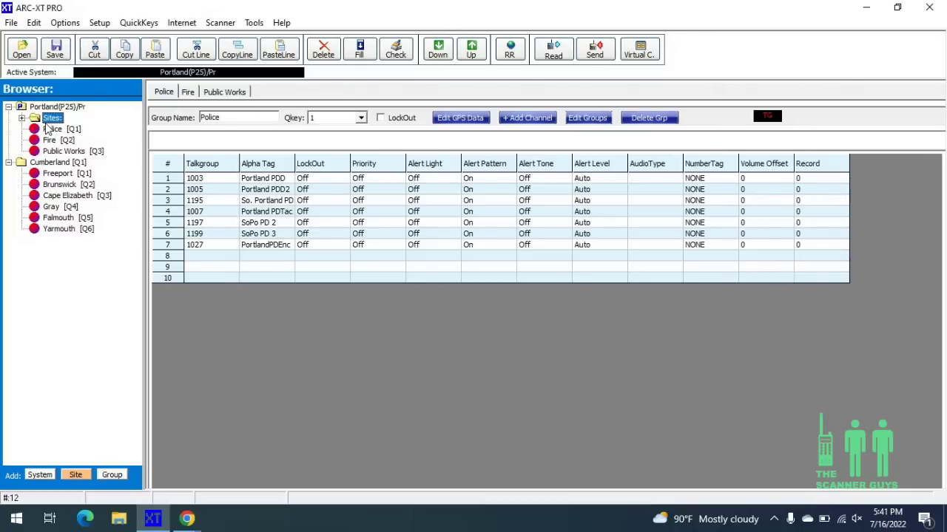
# Save the whole configuration as a profile named "portland" in the Documents folder
pyautogui.click(13, 28)
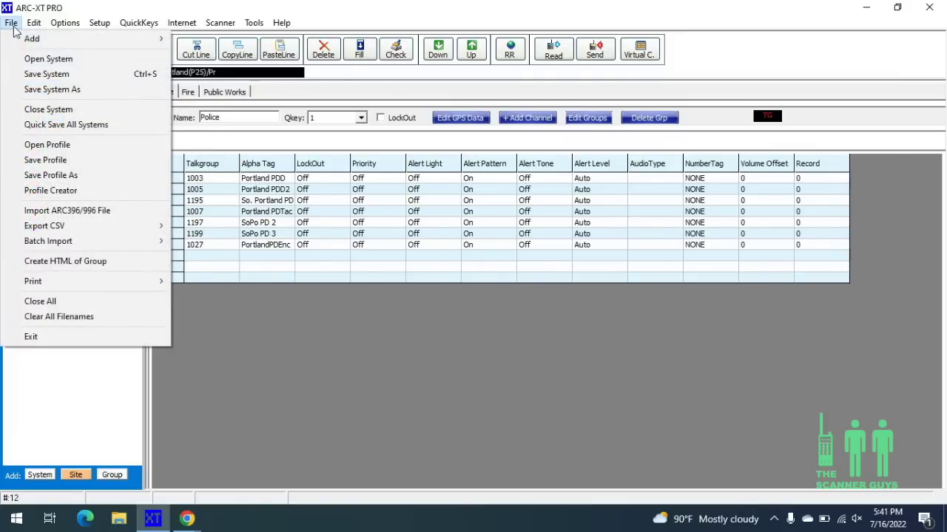
pyautogui.click(62, 176)
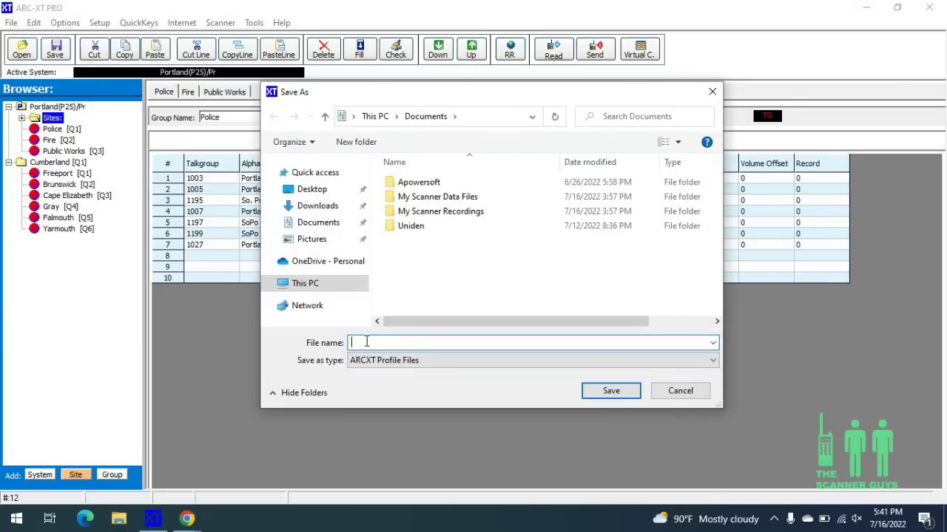
pyautogui.write('port')
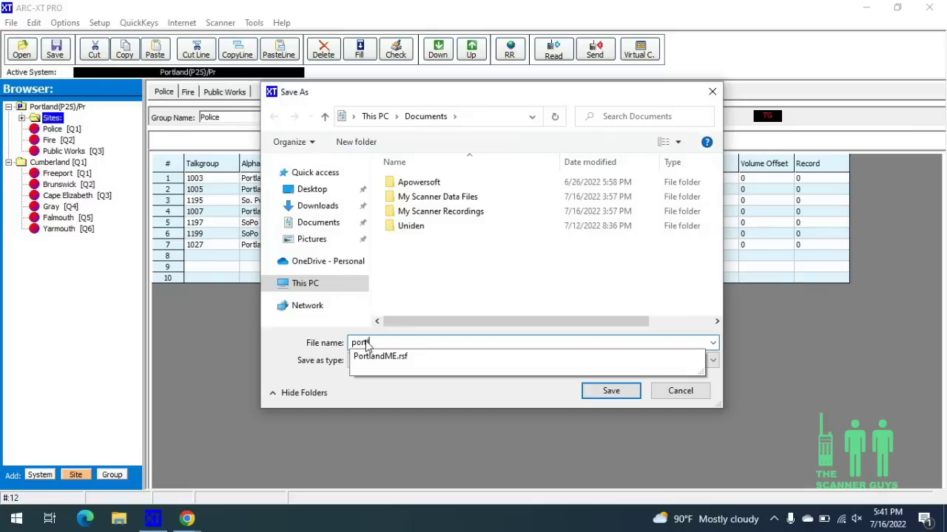
pyautogui.write('land')
pyautogui.press('Return')
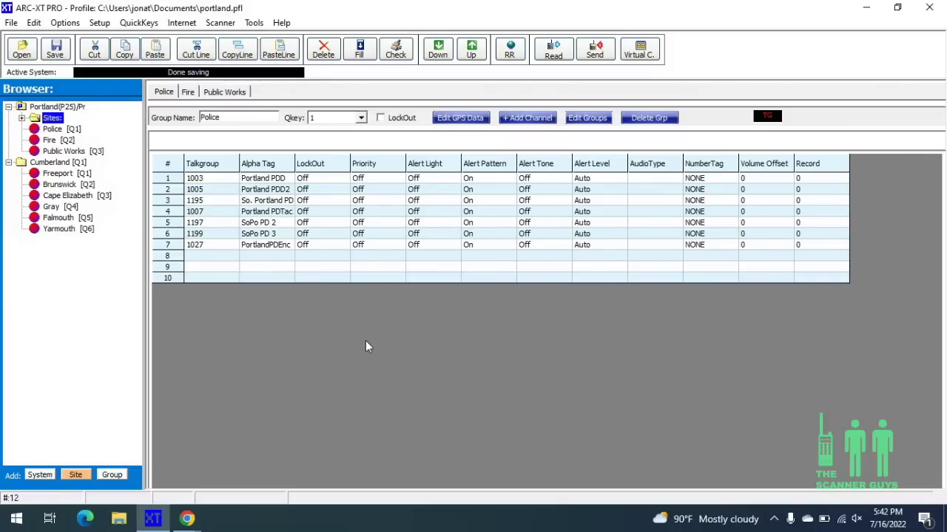
# Auto-detect the connected scanner in the communication setup and close the setup
pyautogui.click(220, 23)
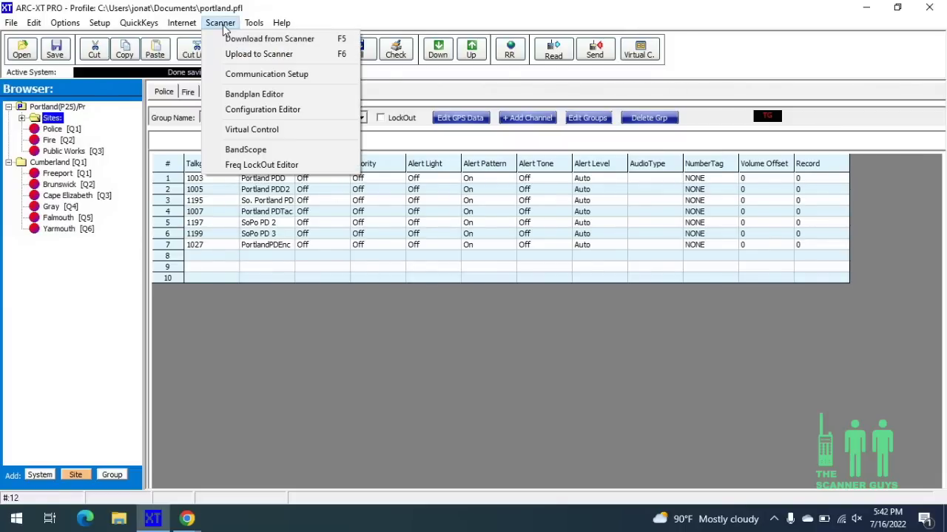
pyautogui.click(234, 75)
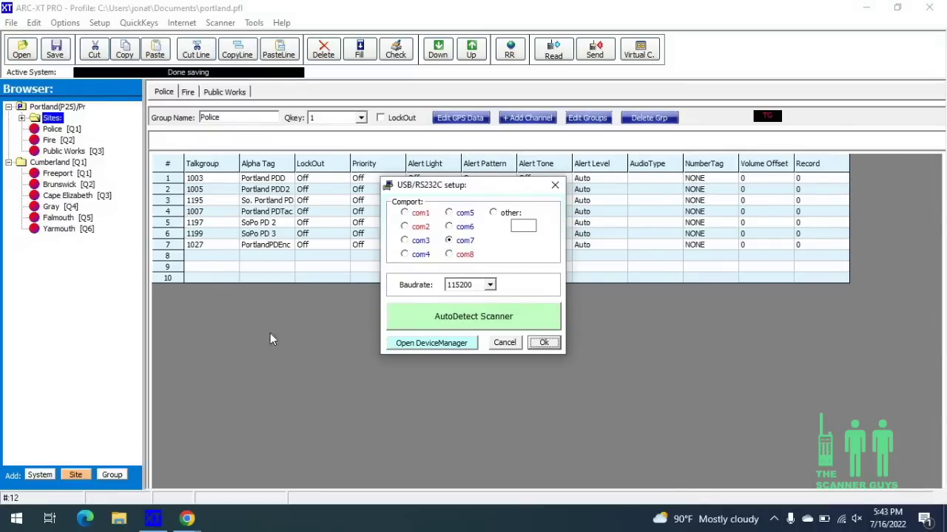
pyautogui.click(425, 319)
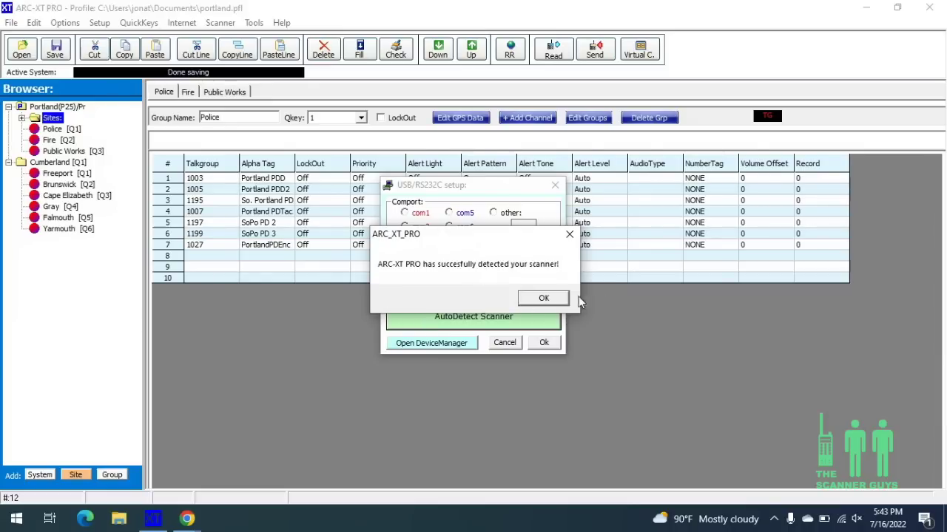
pyautogui.click(546, 299)
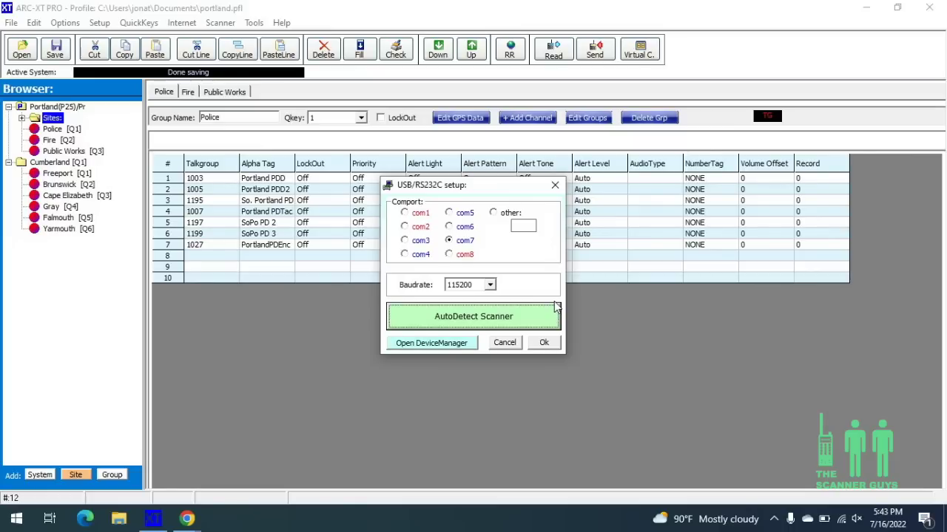
pyautogui.click(554, 185)
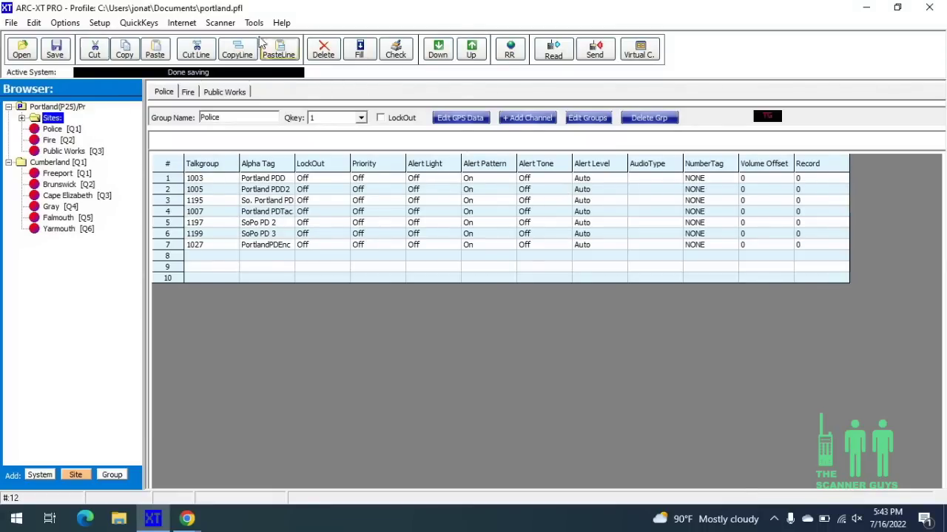
# Upload all systems in the profile to the connected scanner
pyautogui.click(210, 25)
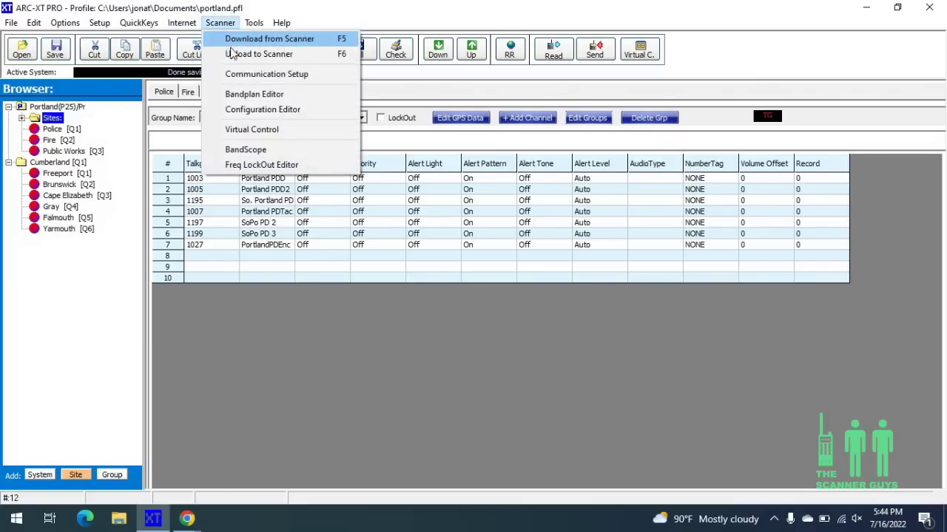
pyautogui.click(255, 54)
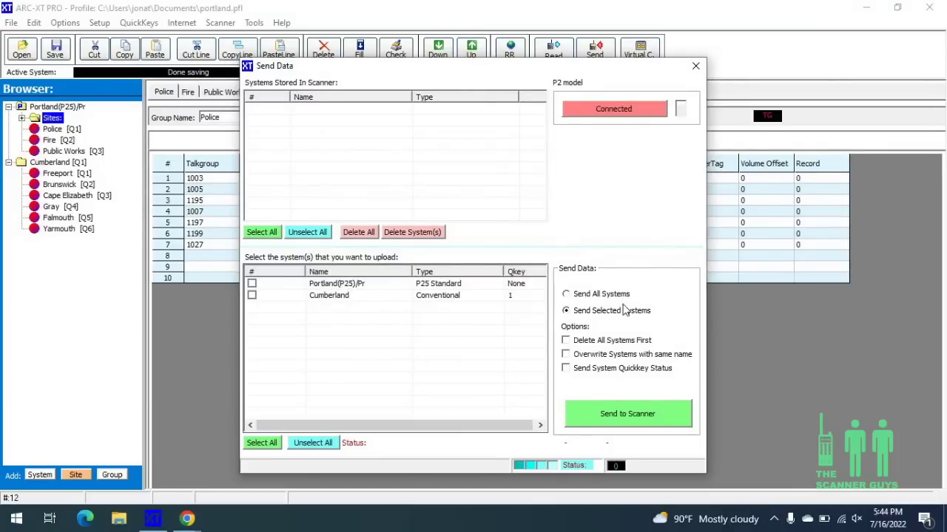
pyautogui.click(567, 295)
pyautogui.click(627, 415)
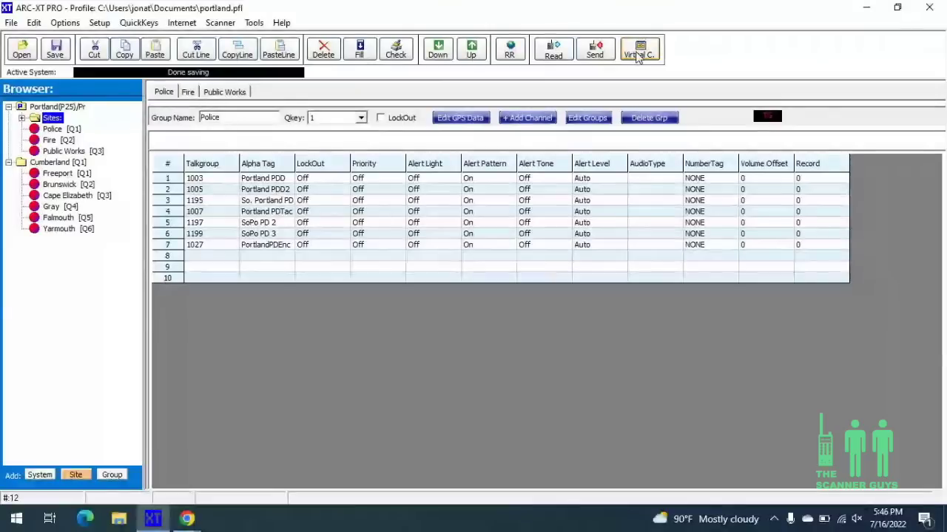
# Open the virtual scanner control and switch Cumberland's group quick key 2 off and back on
pyautogui.click(640, 55)
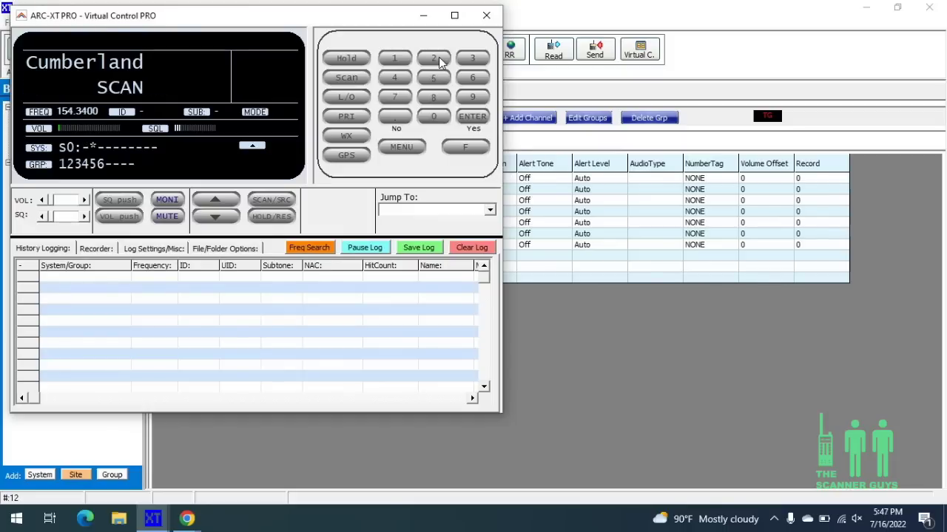
pyautogui.click(473, 147)
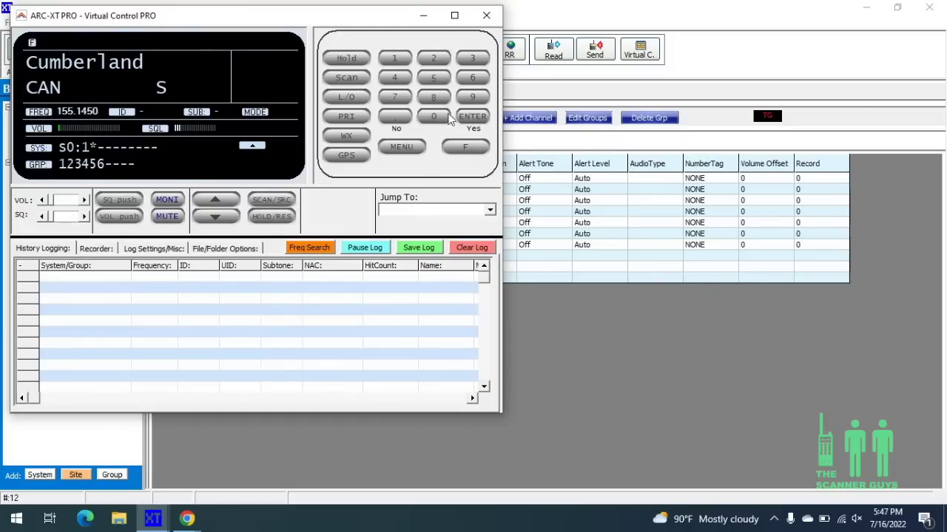
pyautogui.click(428, 57)
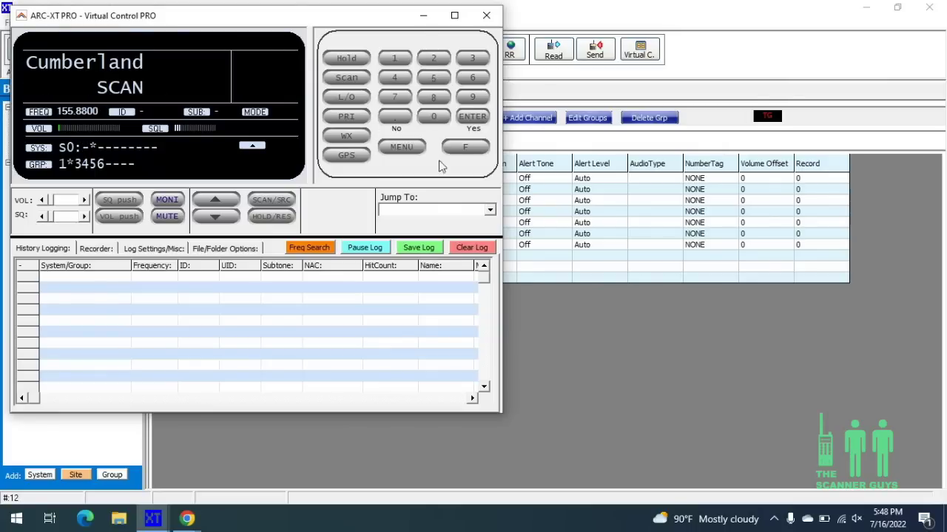
pyautogui.click(466, 147)
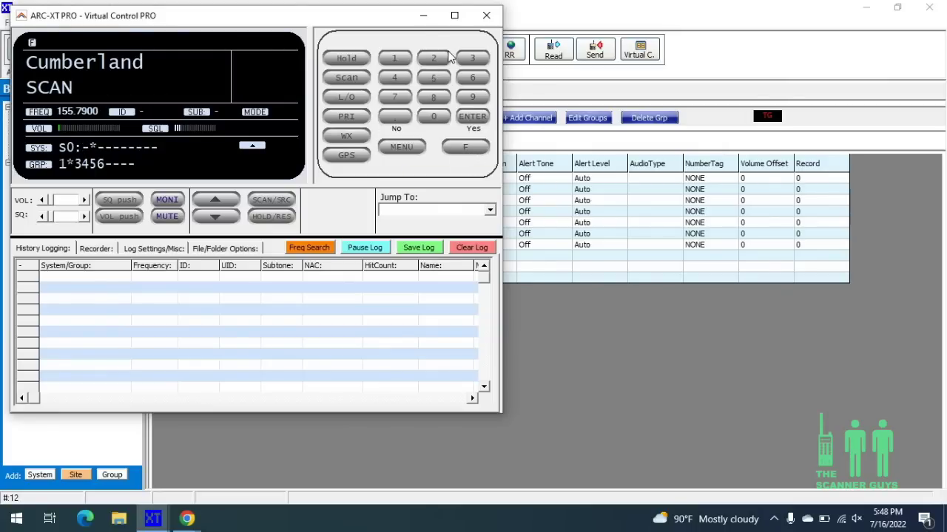
pyautogui.click(428, 59)
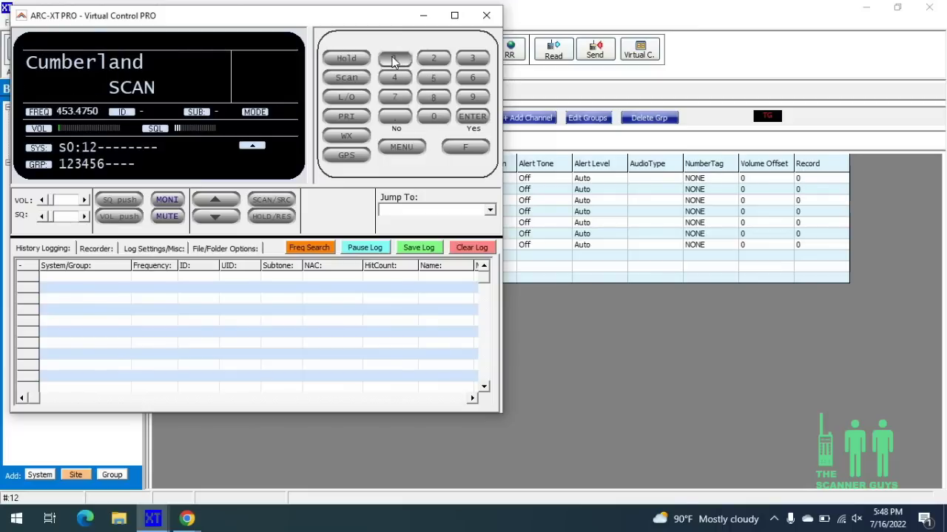
# Switch system quick key 2 off and system quick key 1 back on so only Cumberland is scanned
pyautogui.click(435, 59)
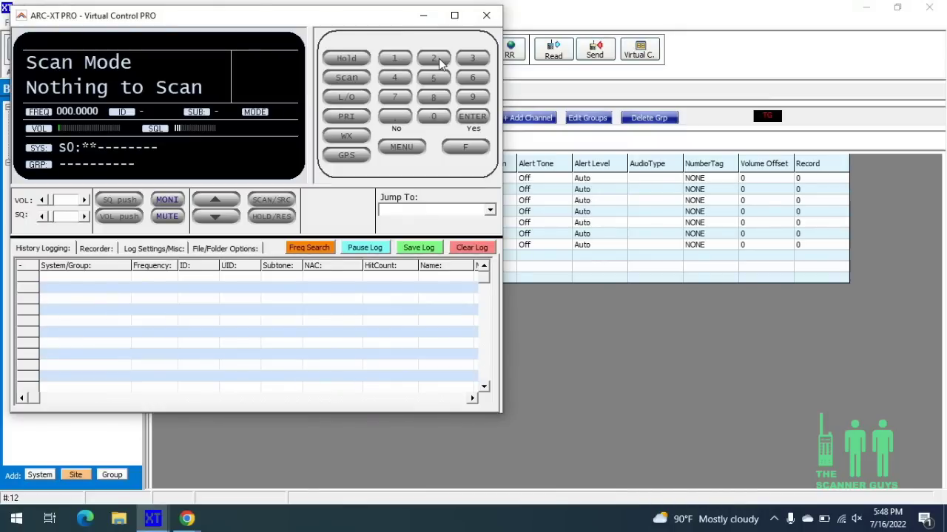
pyautogui.click(398, 57)
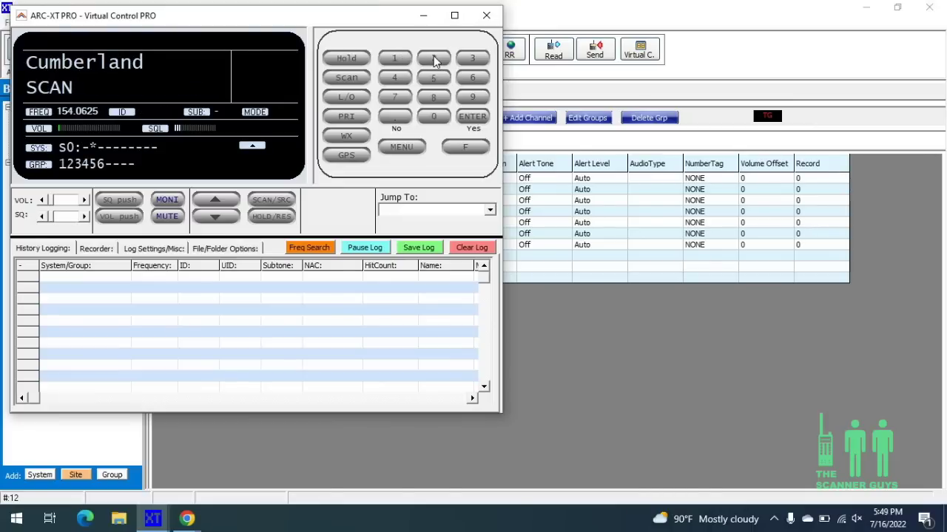